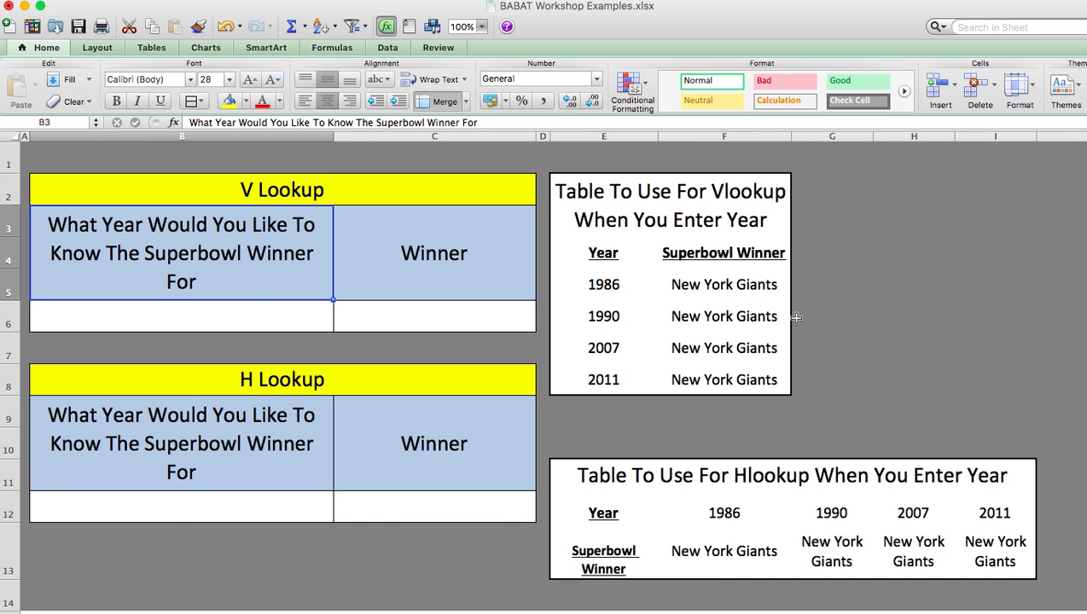
Start a VLOOKUP formula in the V Lookup Winner cell C6 with B6 as lookup value and E5:F8 as table array
left_click_drag(772, 284, 749, 378)
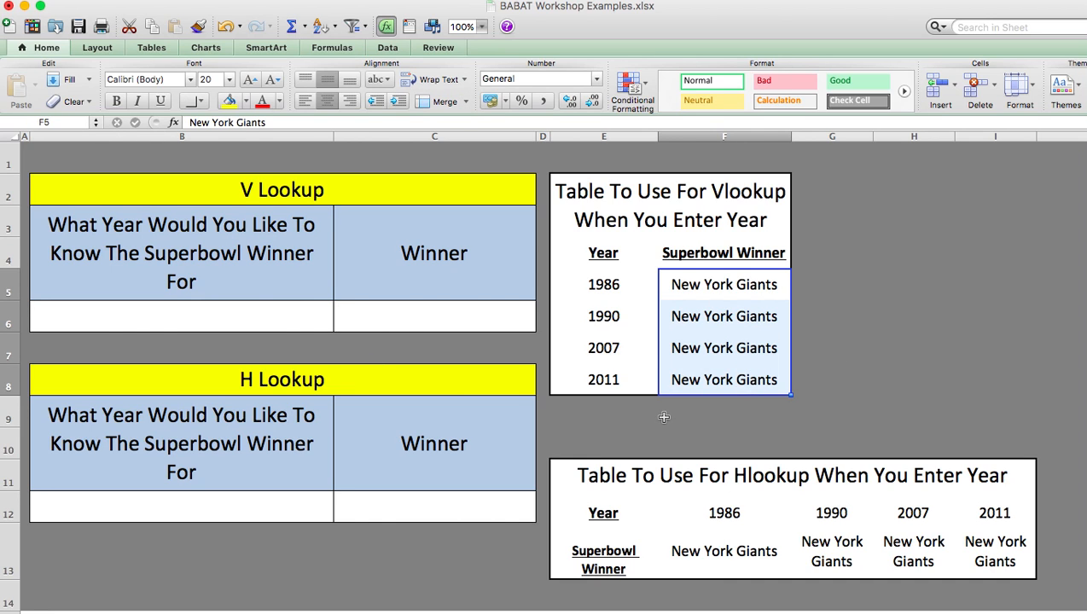
left_click(199, 311)
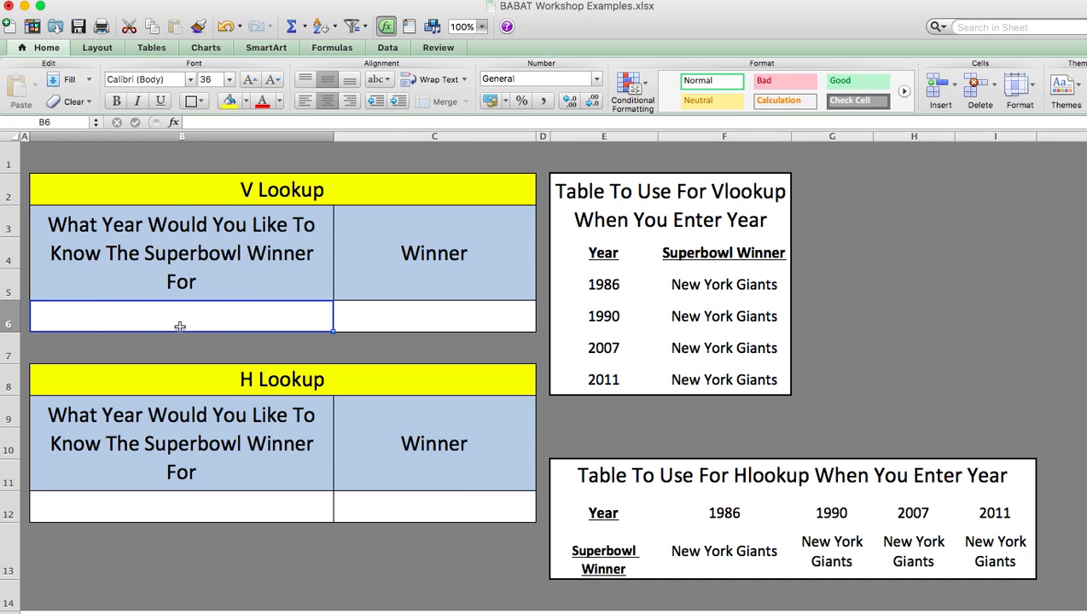
left_click(428, 311)
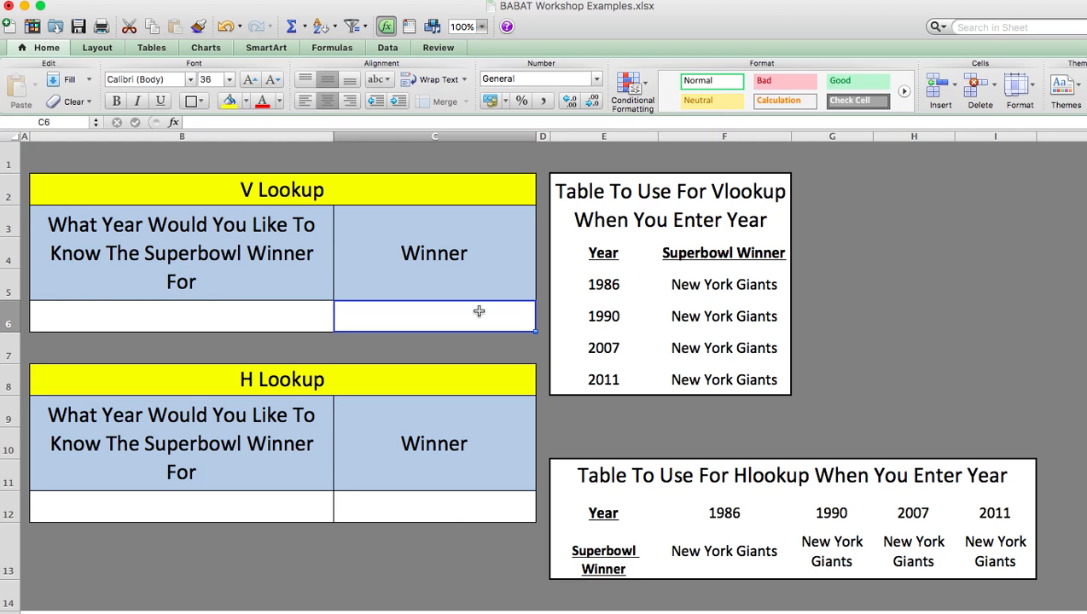
type("=")
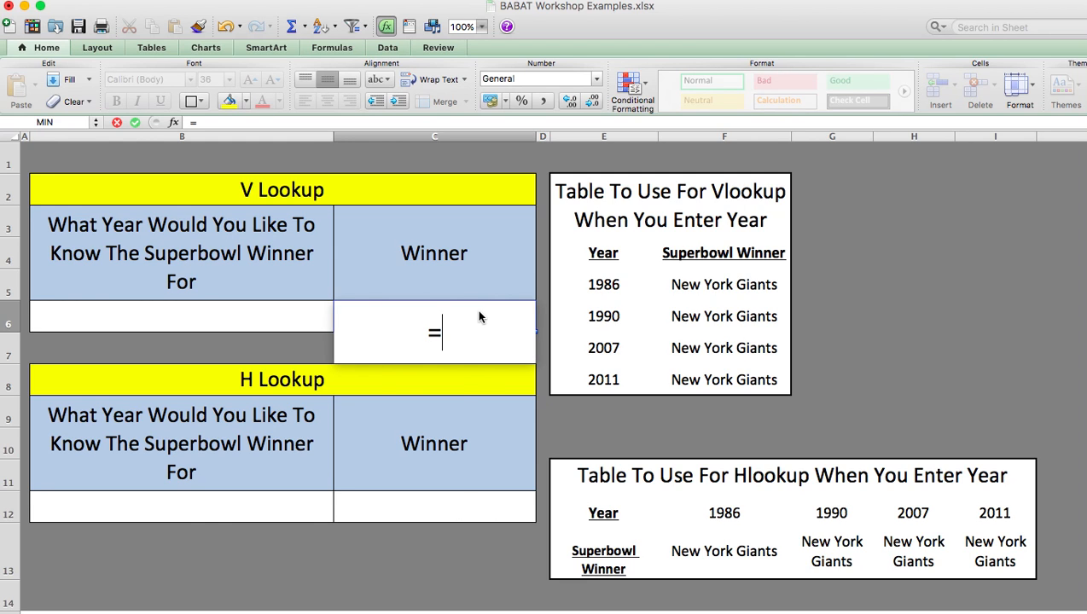
type("vlooku")
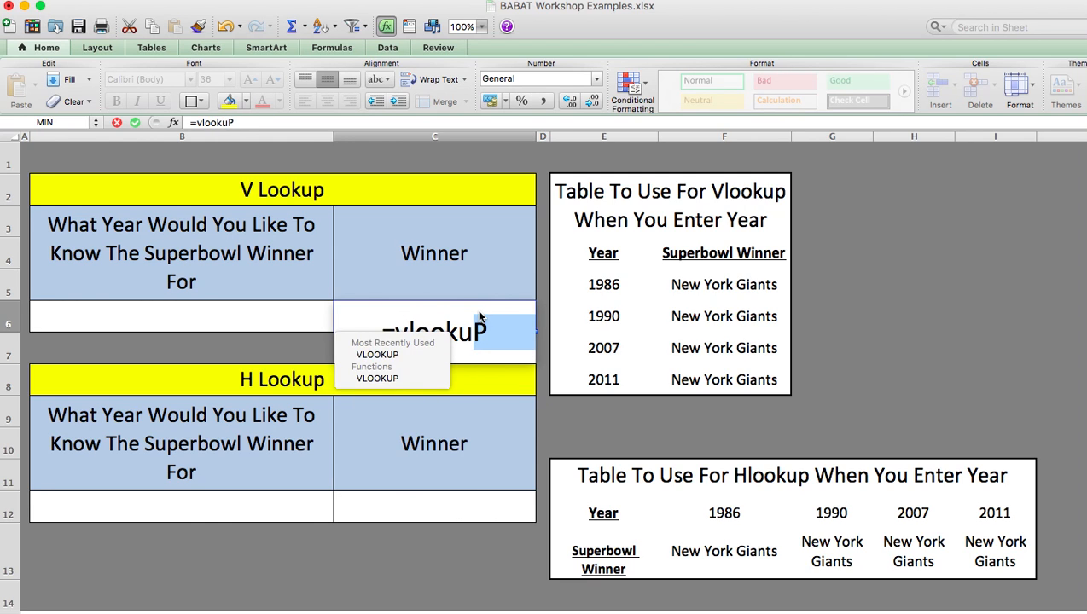
type("p(")
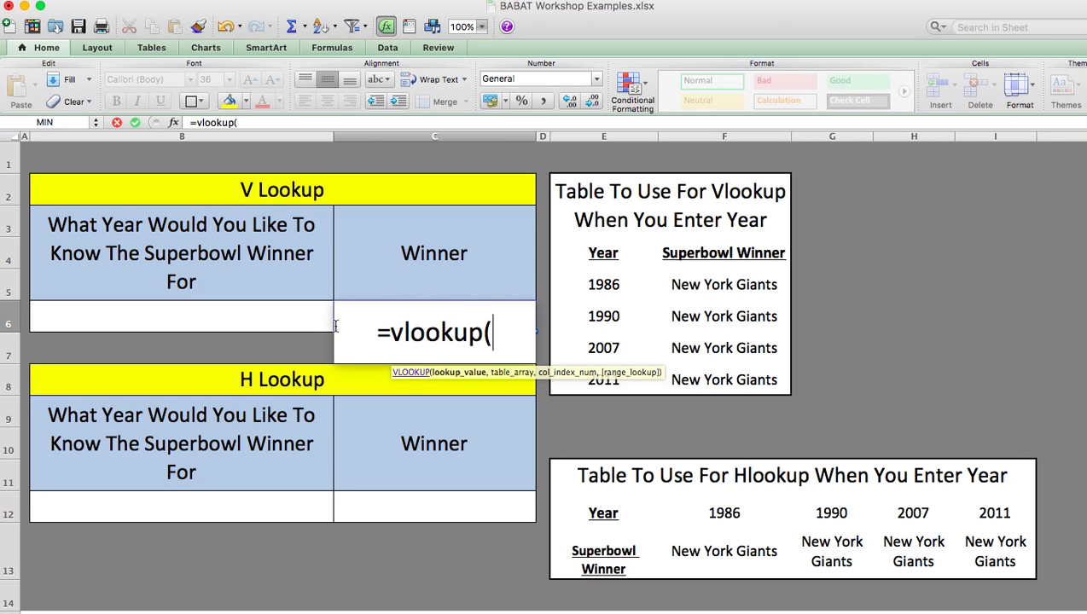
left_click(199, 308)
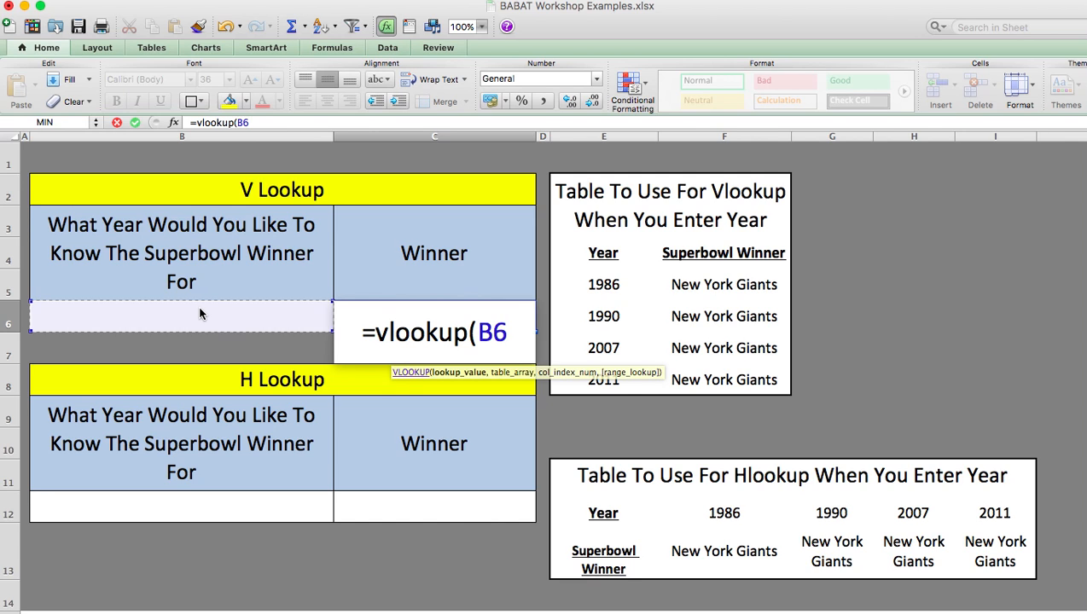
type(",")
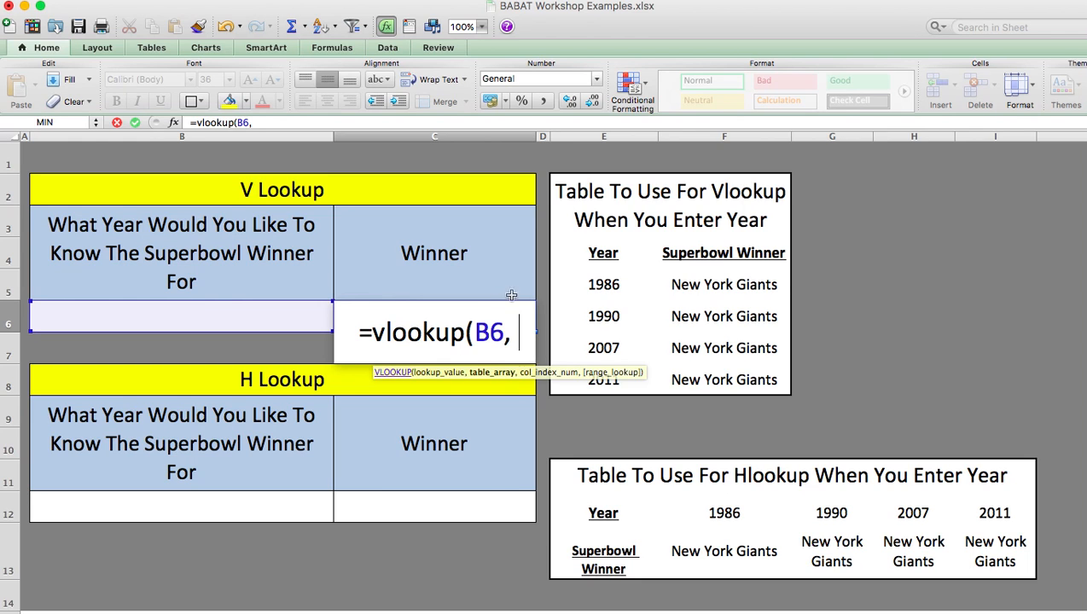
left_click(627, 288)
left_click_drag(627, 289, 701, 377)
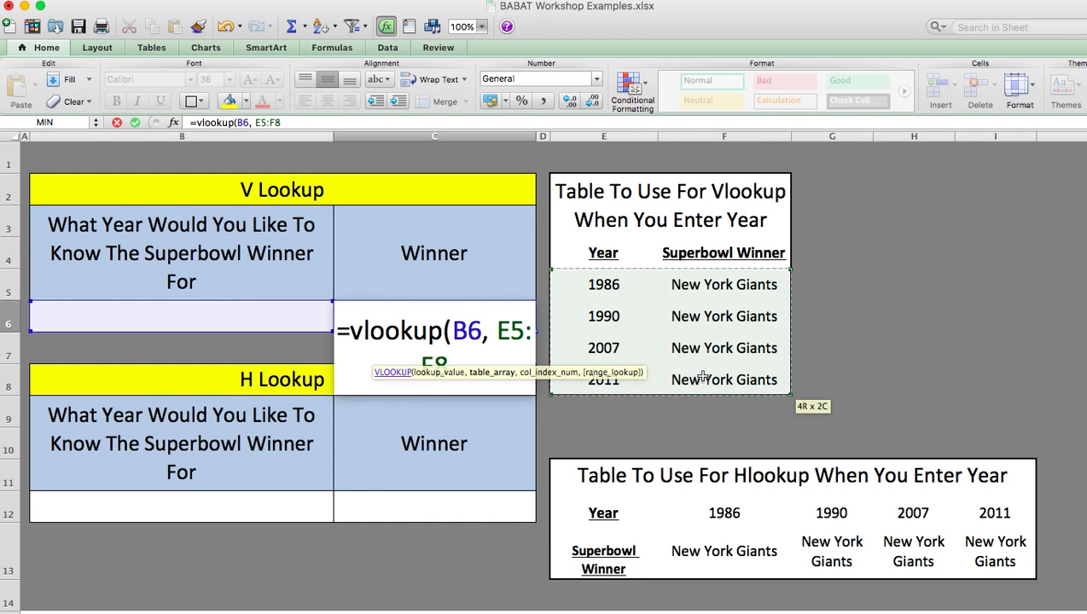
Complete the VLOOKUP formula in C6 with column index 2 and false for the range lookup
type(",")
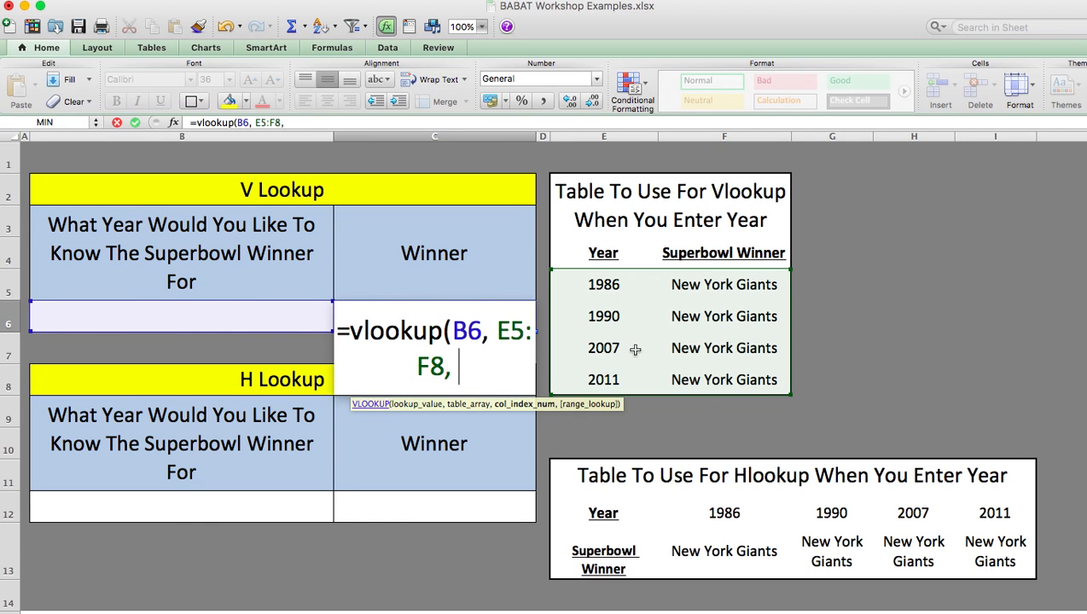
type("2, fasle")
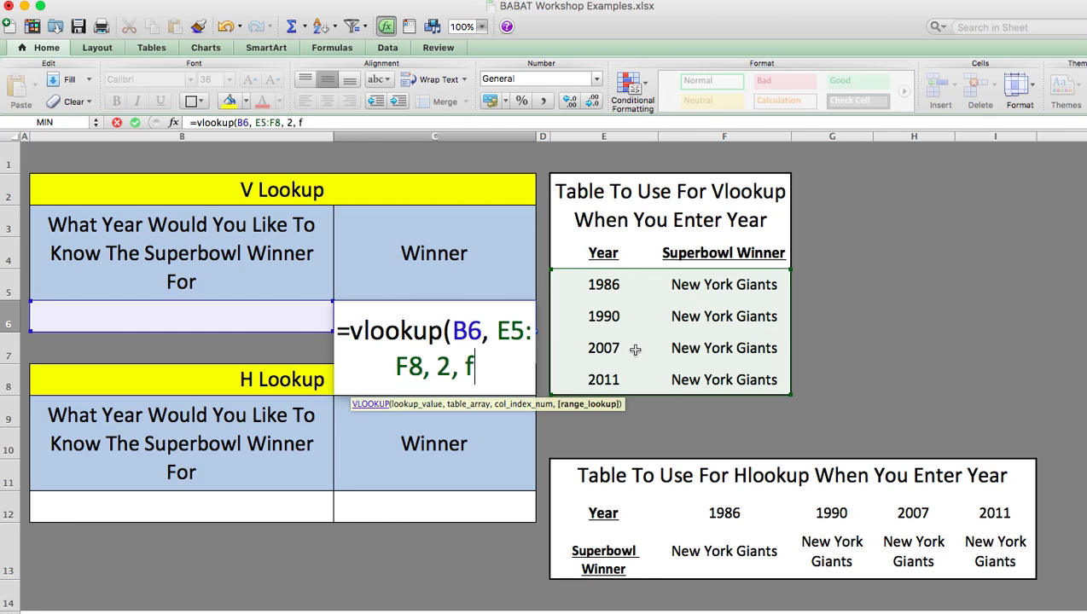
key("BackSpace")
key("BackSpace")
key("BackSpace")
type("lse")
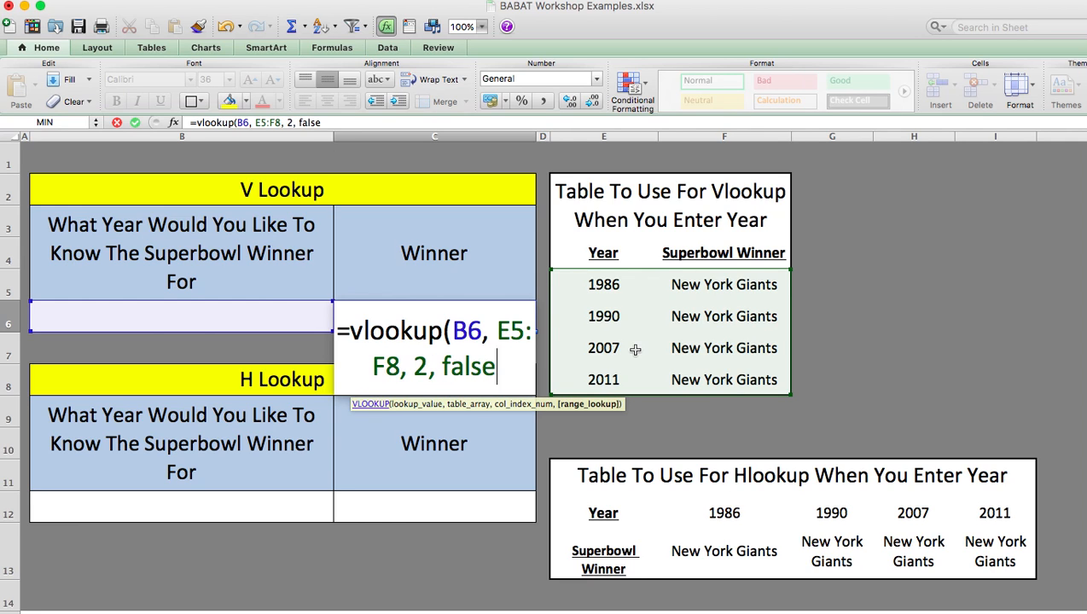
type(")")
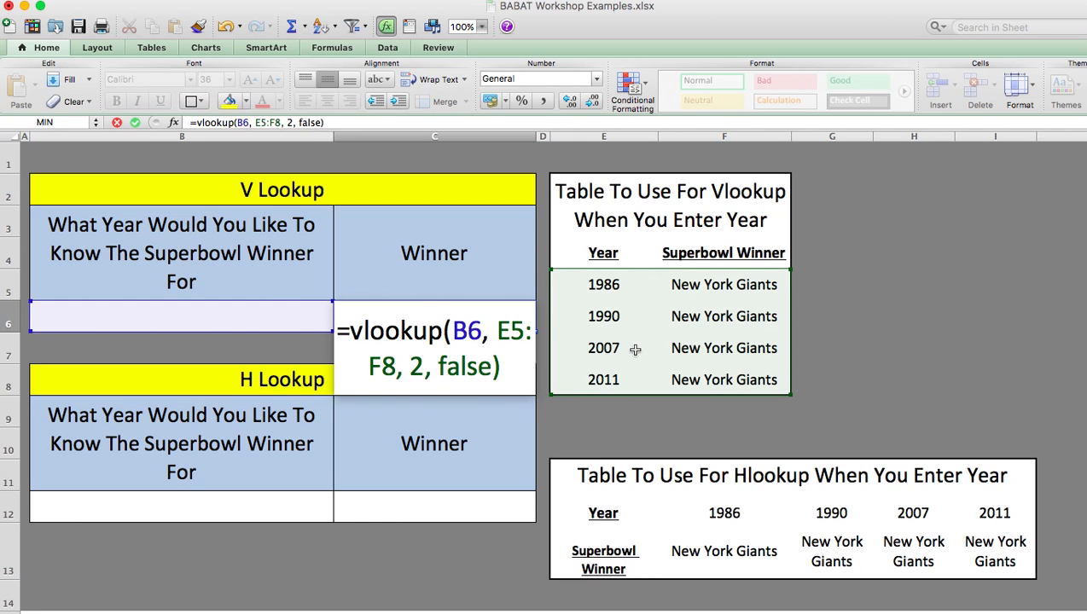
key("Return")
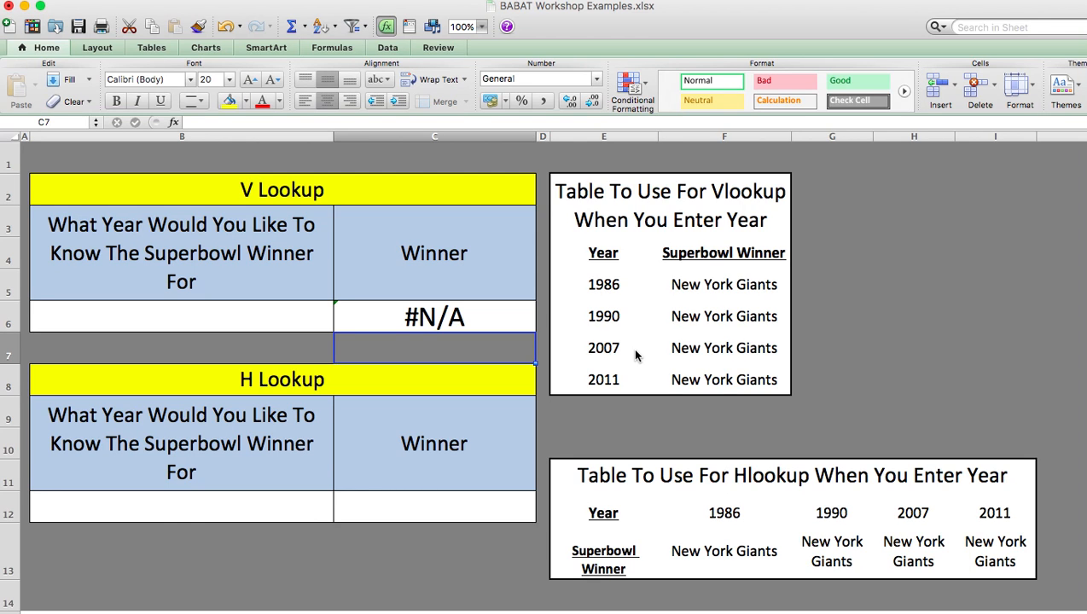
Enter the year 1986 in the V Lookup year cell B6
left_click(239, 322)
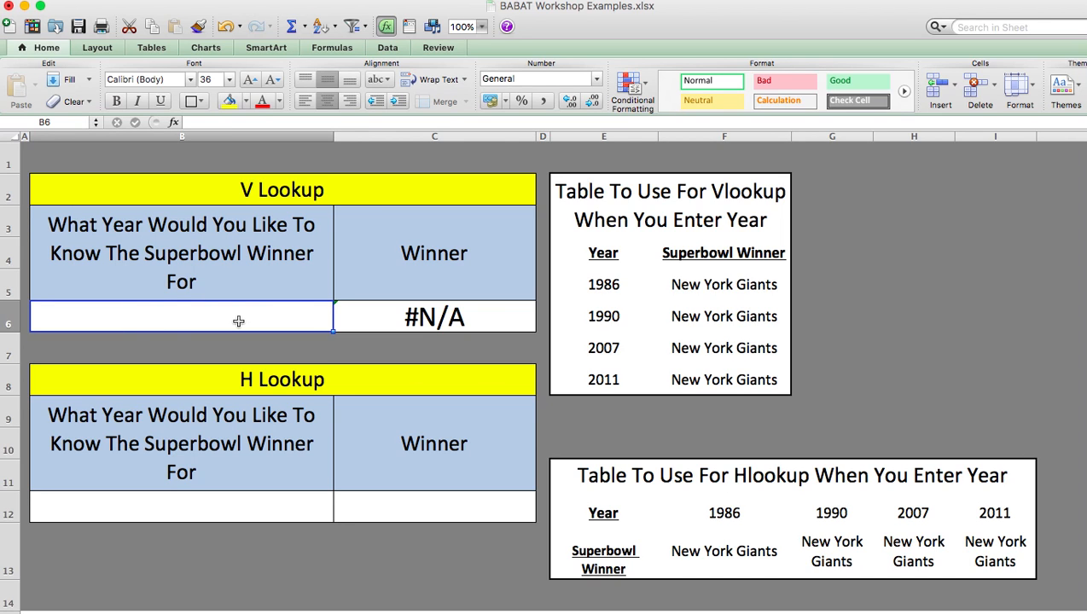
type("1986")
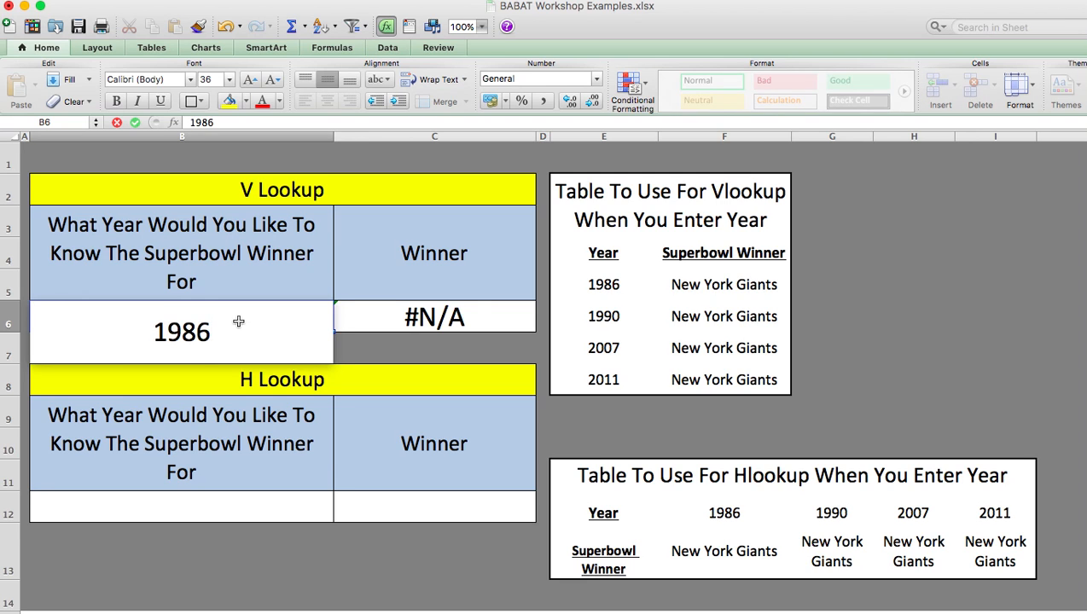
key("Return")
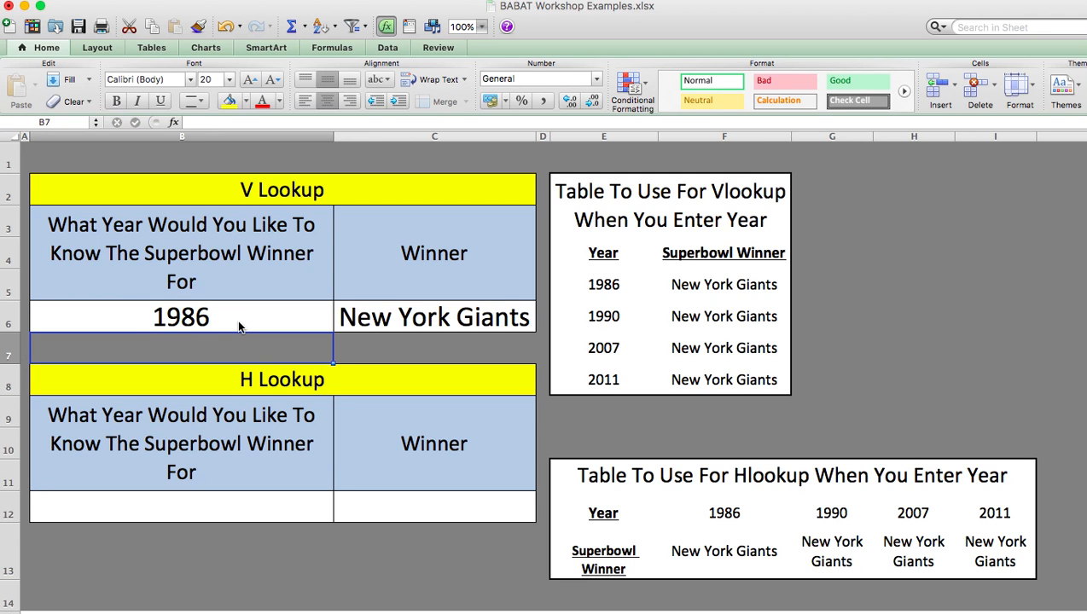
Change the year in the V Lookup year cell B6 to 1999
left_click(237, 319)
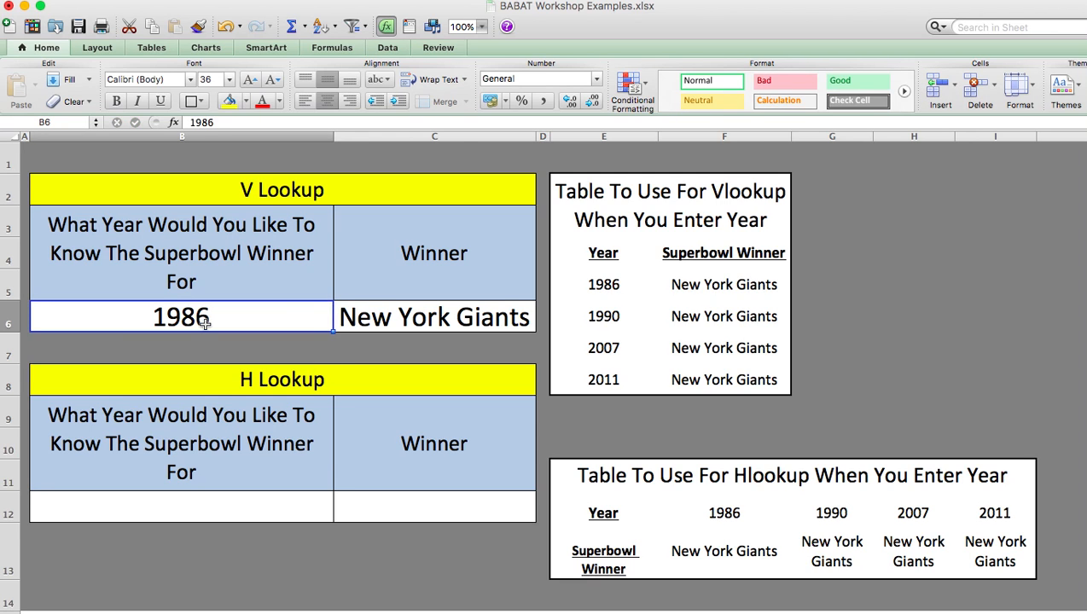
type("199")
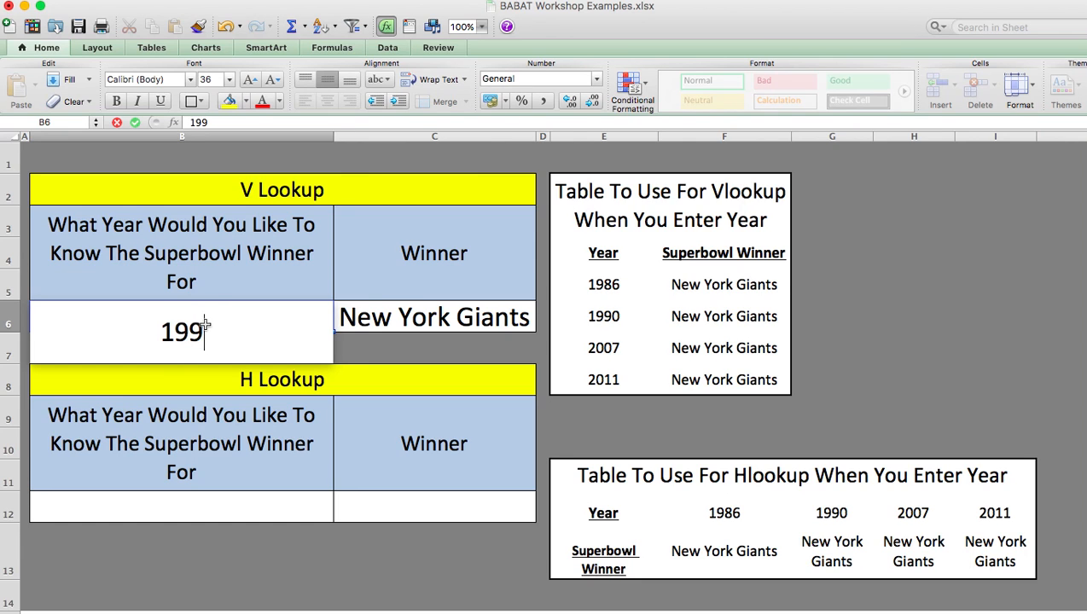
type("9")
key("Return")
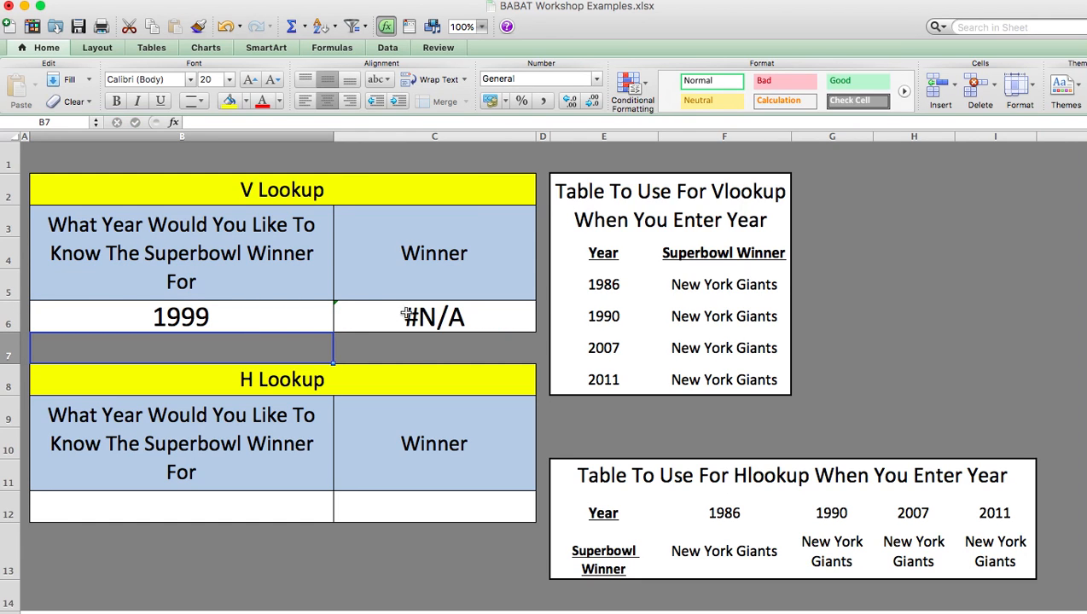
Change the Superbowl winner for 2011 in the vertical table, cell F8, to "Somebody Else"
left_click_drag(603, 284, 713, 379)
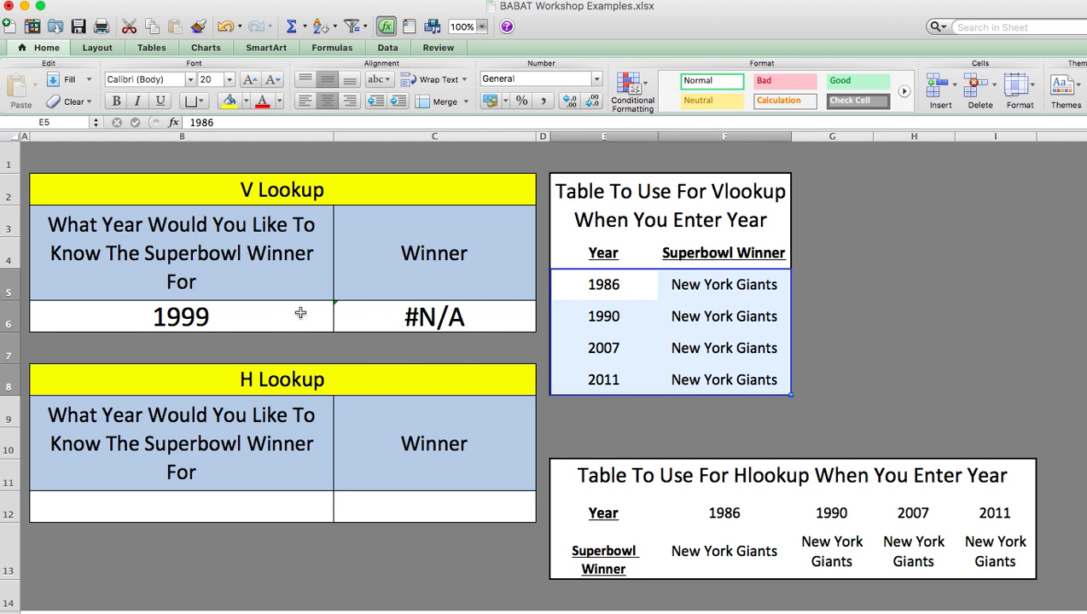
left_click(626, 382)
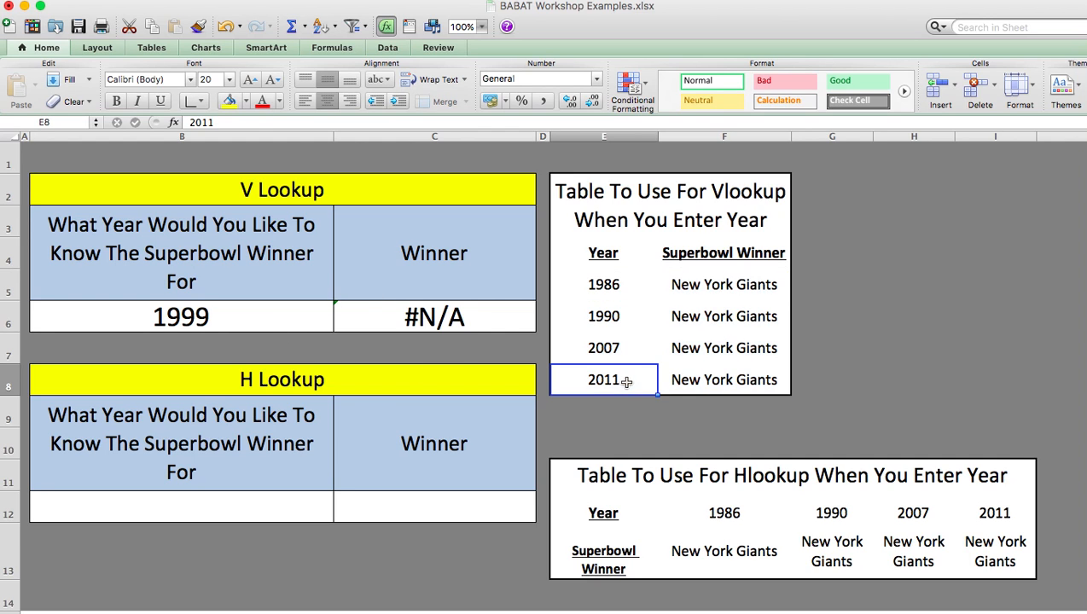
left_click(697, 384)
type("Someboey")
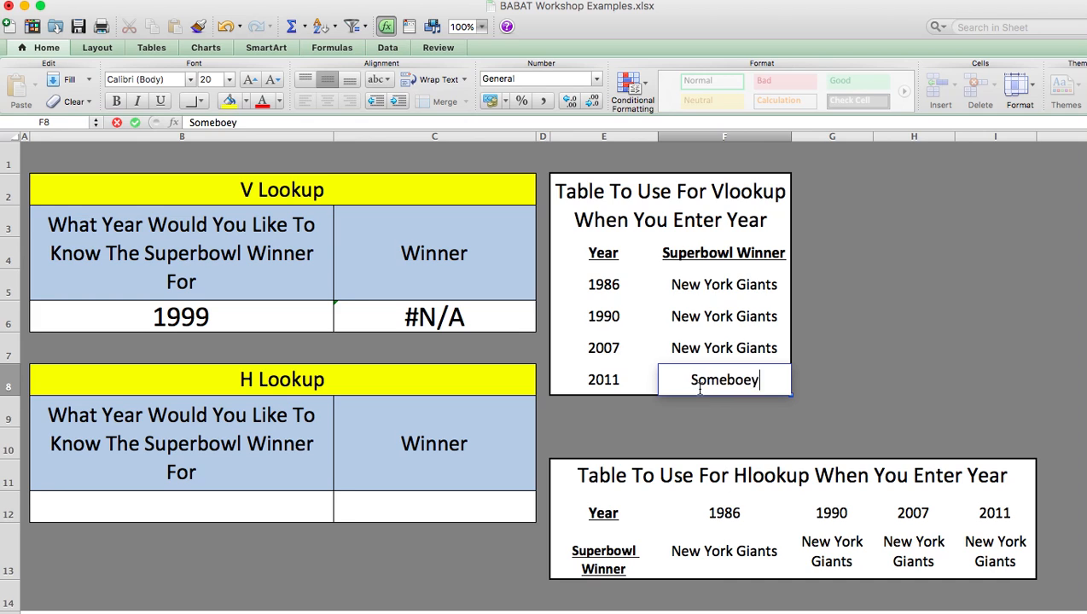
key("BackSpace")
key("BackSpace")
type("dy Else")
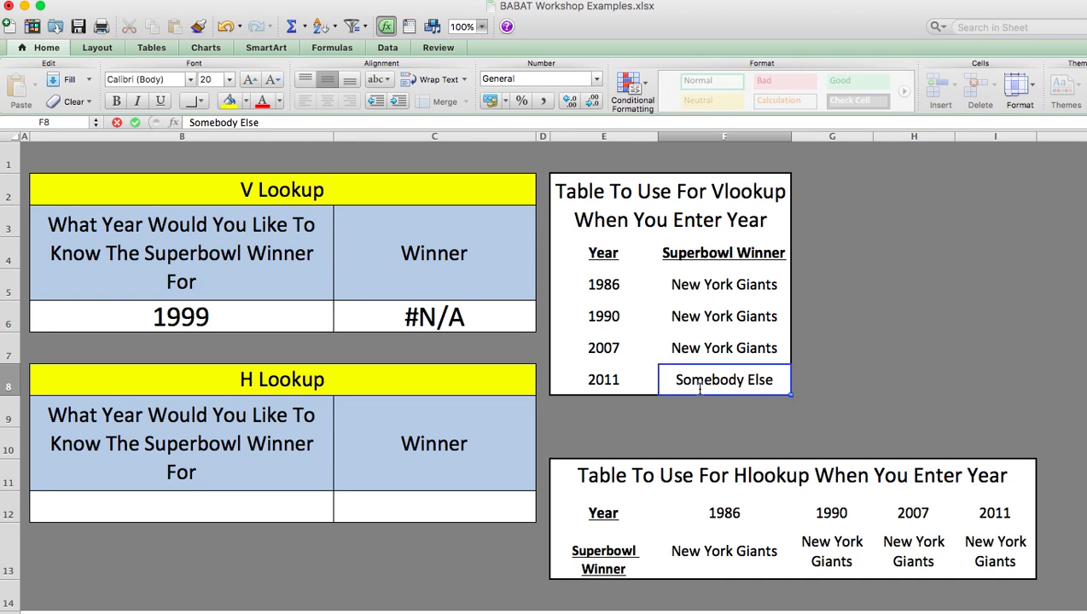
key("Return")
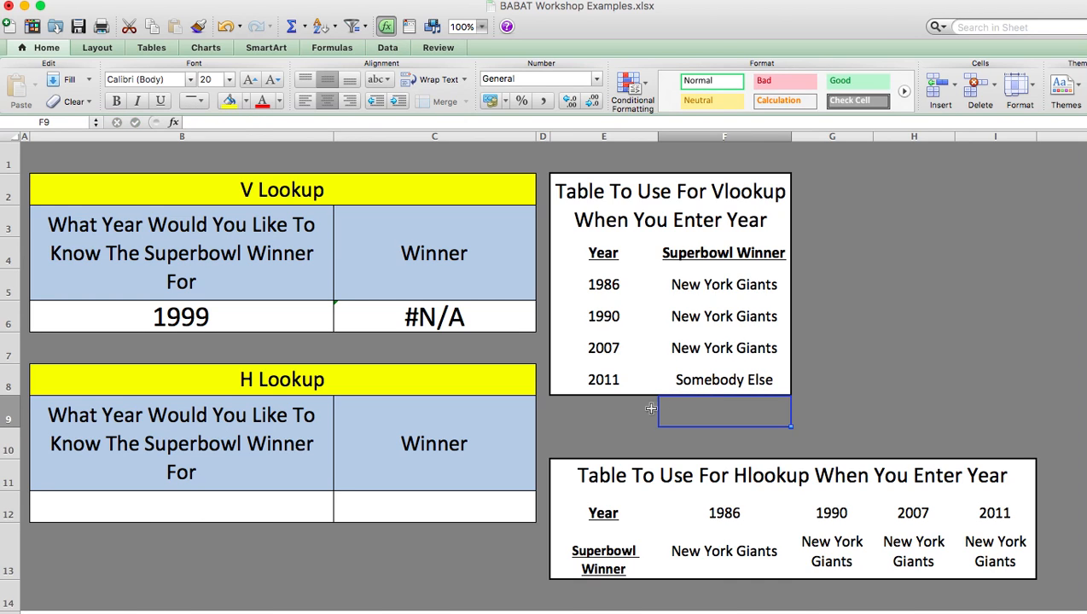
Set the year in the vertical table's last row, cell E8, to 1999
left_click(616, 383)
type("1999")
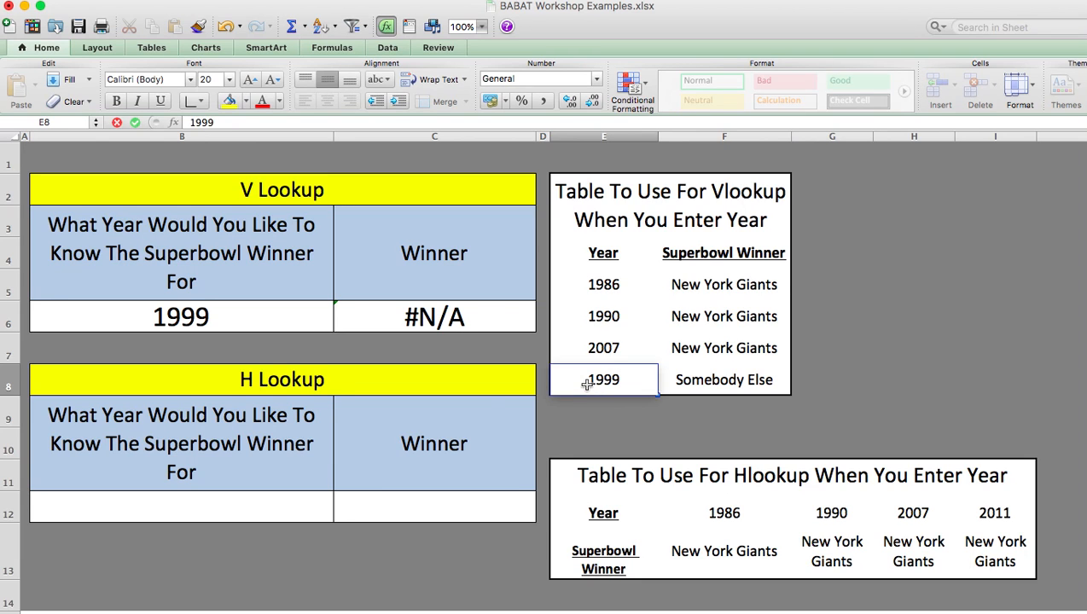
key("Return")
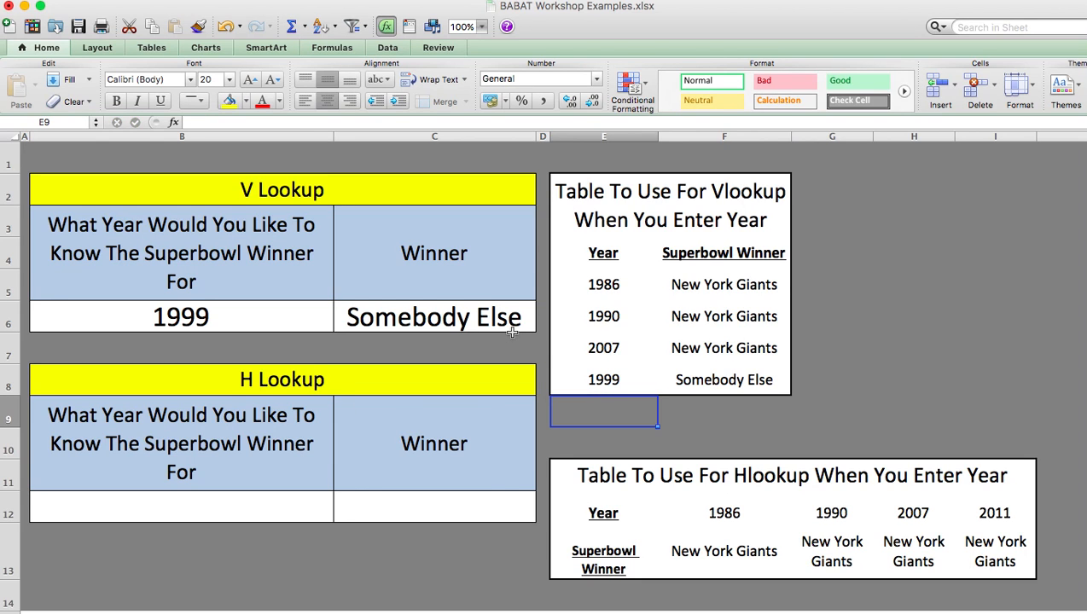
Undo both edits in the vertical table's last row and delete the formula in Winner cell C6
key("super+z")
key("super+z")
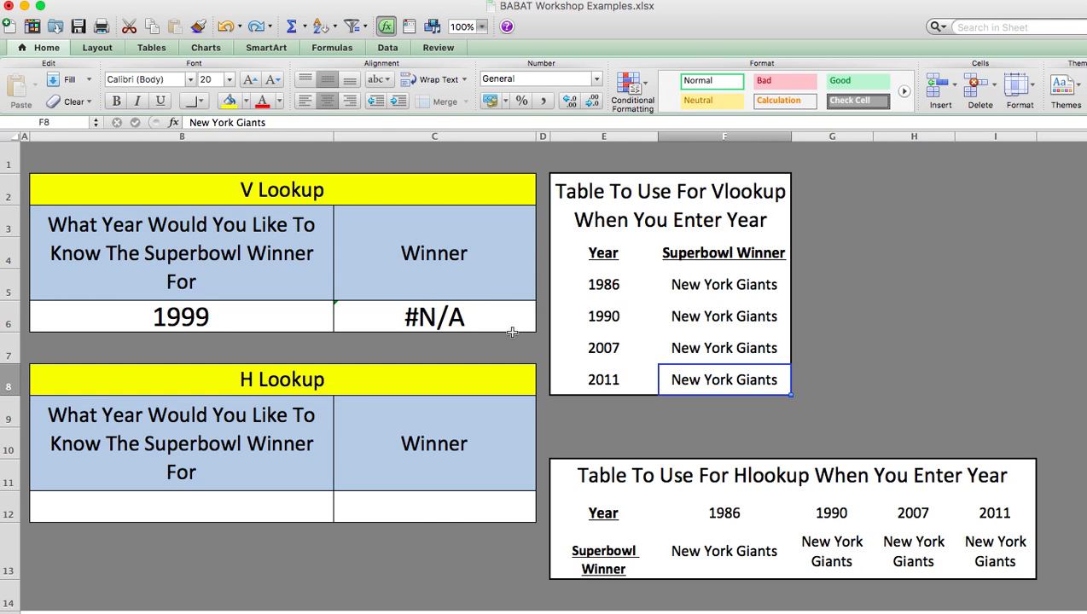
left_click(474, 316)
key("BackSpace")
key("Return")
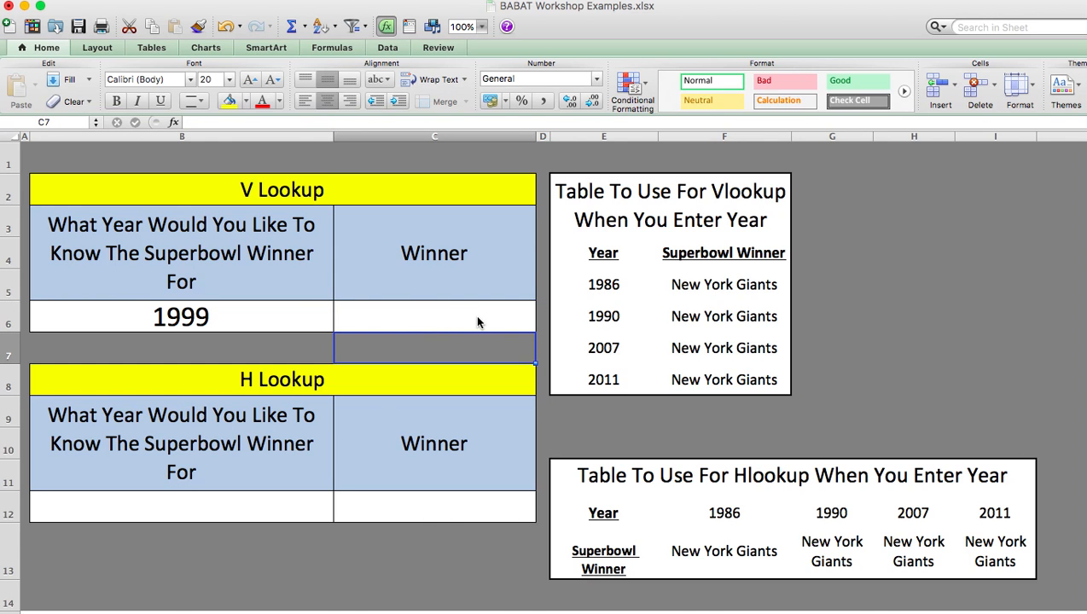
Enter the formula =vlookup(B6, E5:F8, 2, false) in the V Lookup Winner cell C6
left_click(448, 310)
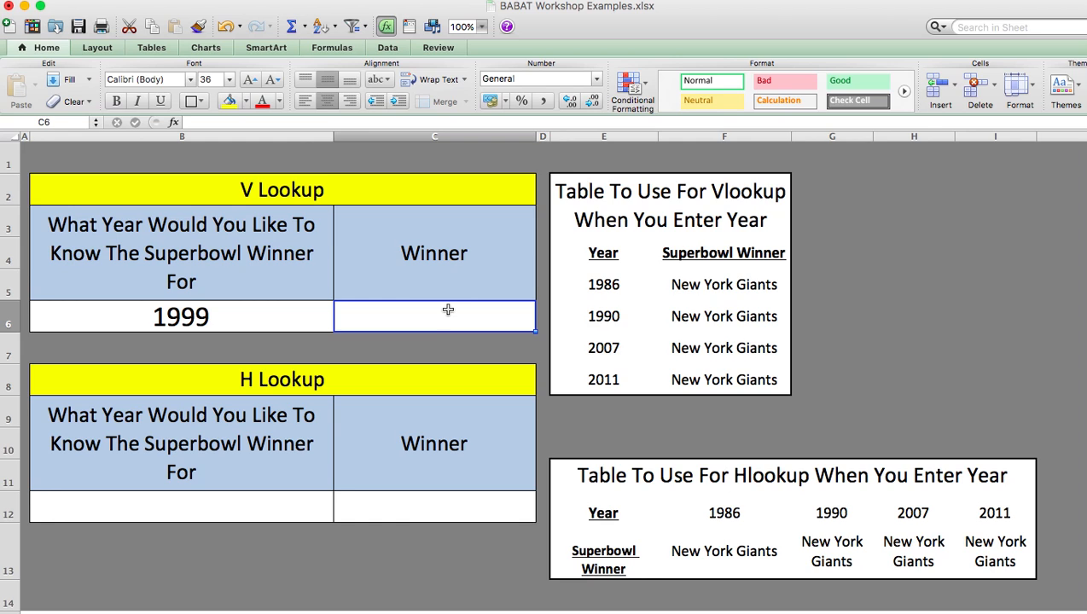
type("=")
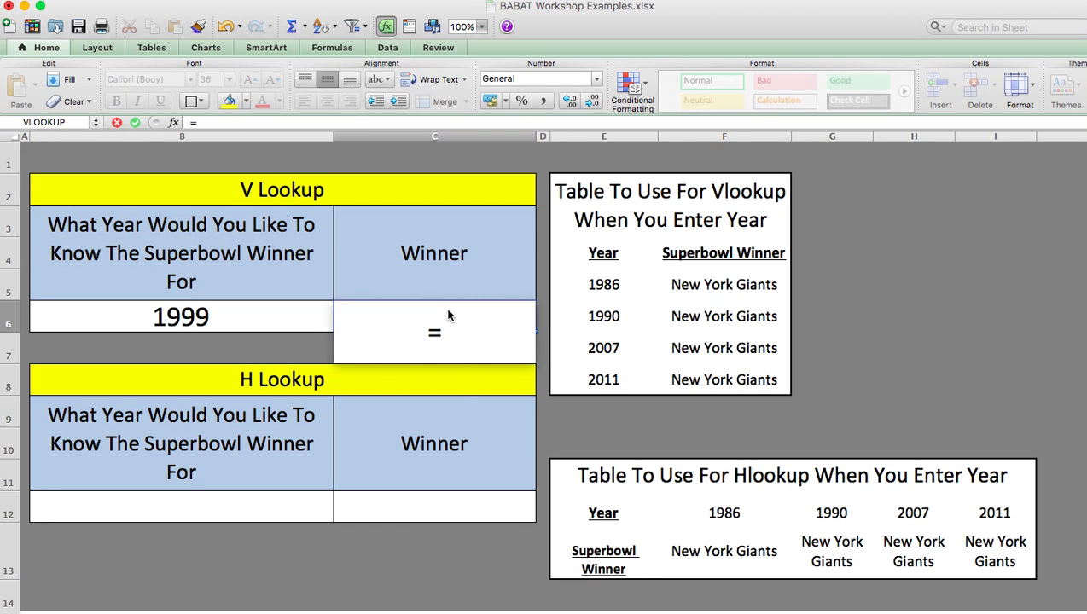
type("vlookup(")
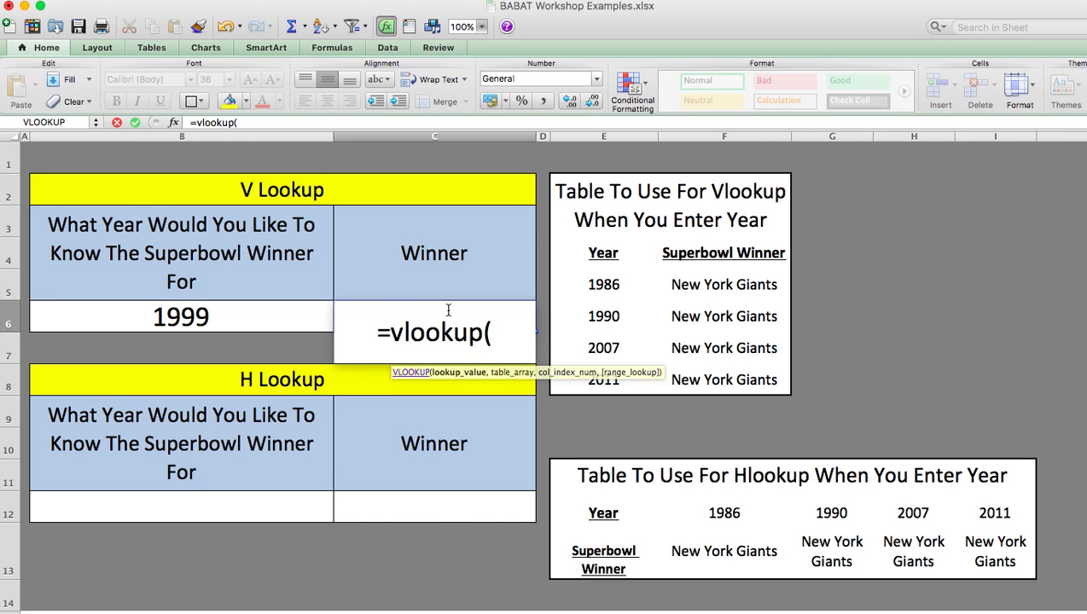
left_click(280, 320)
left_click(240, 320)
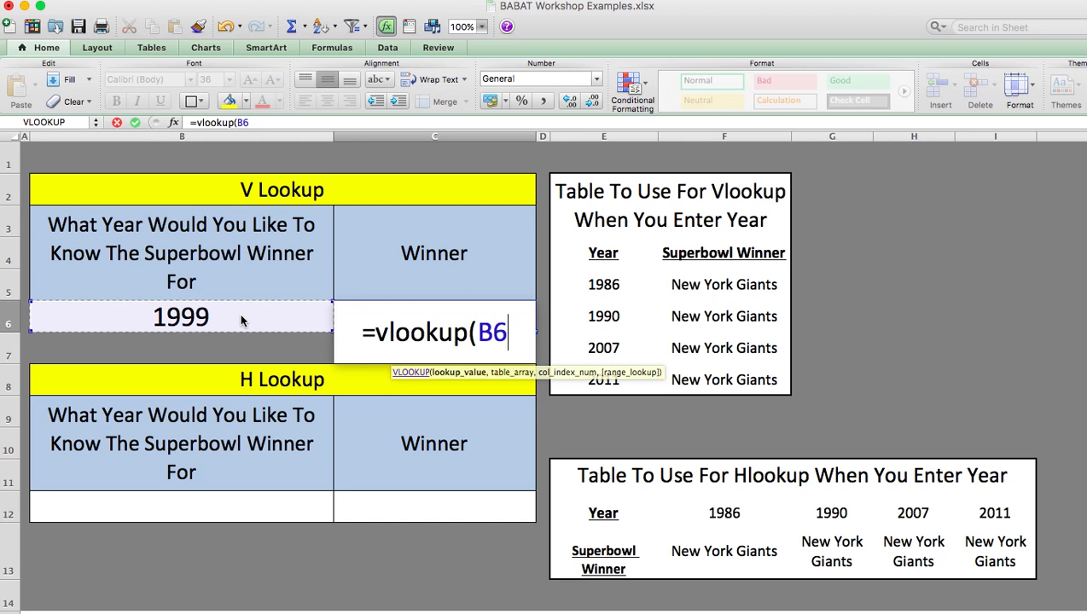
type(",")
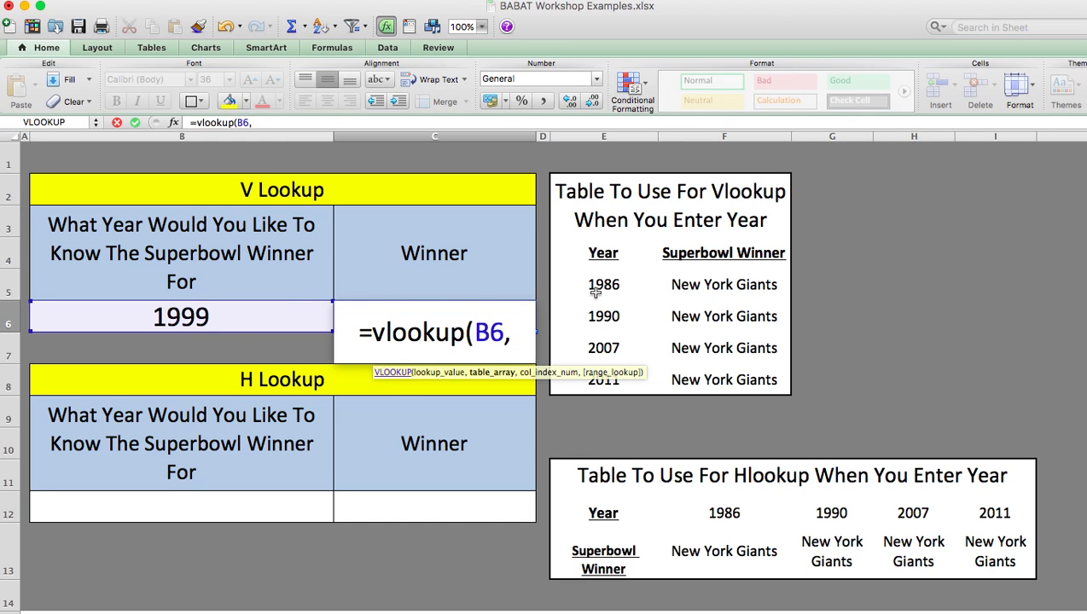
left_click_drag(597, 288, 712, 377)
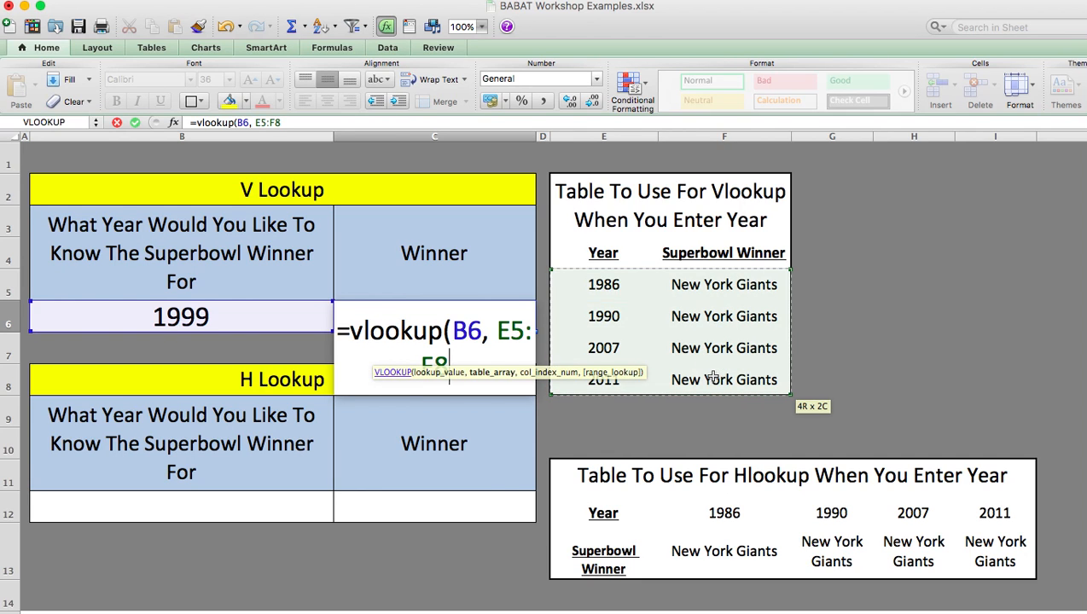
type(",")
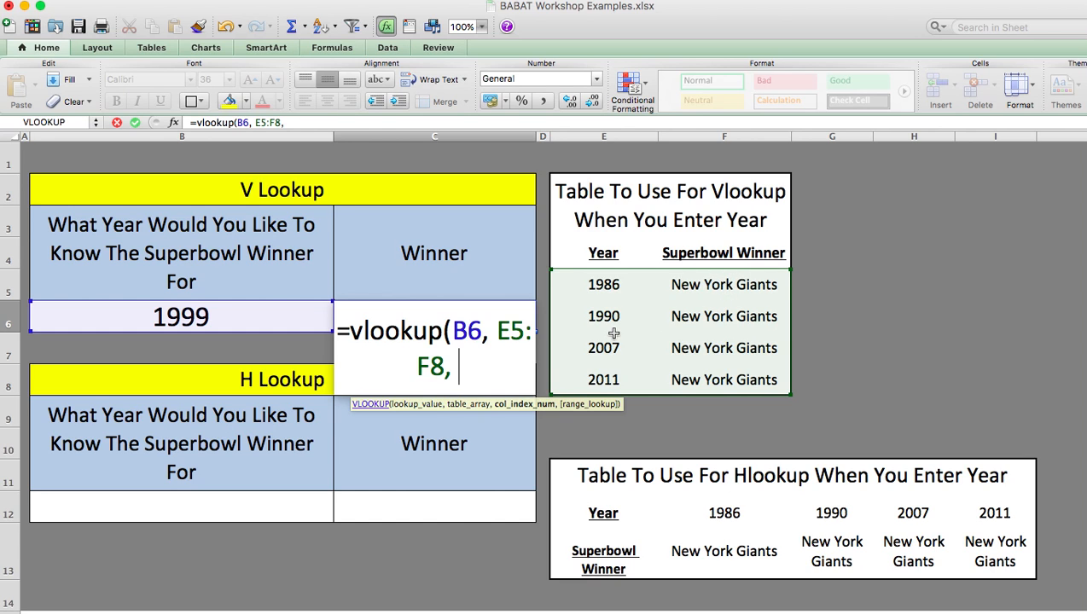
type("2,")
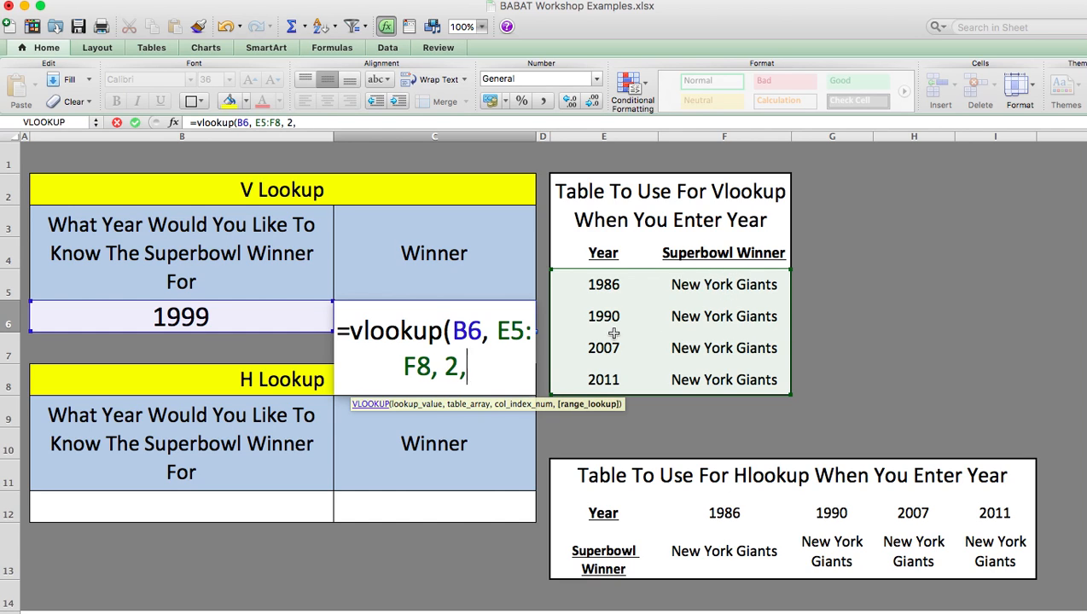
type(" false)")
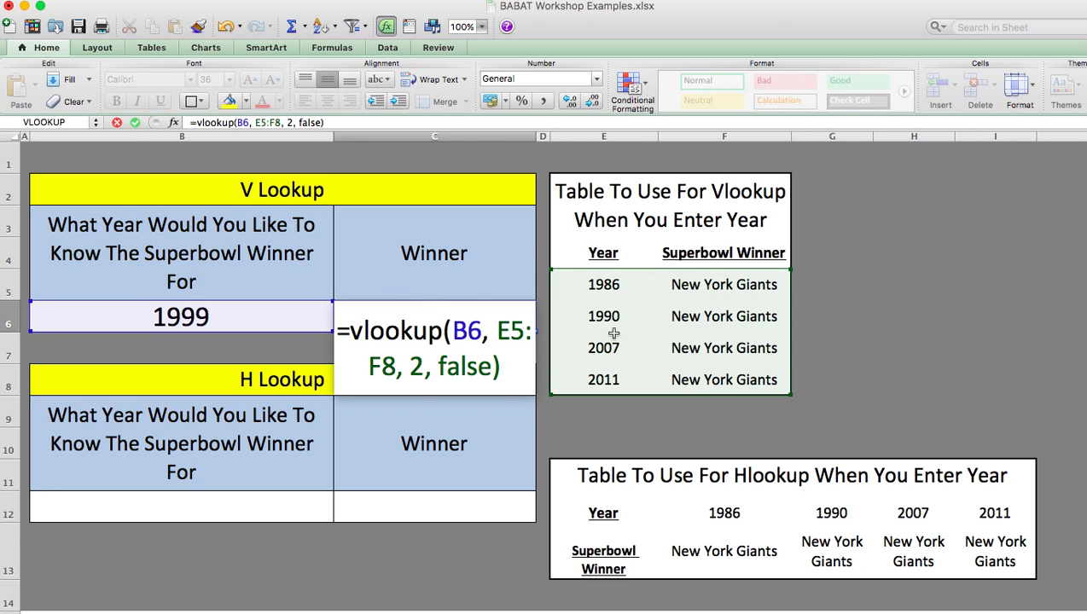
key("Return")
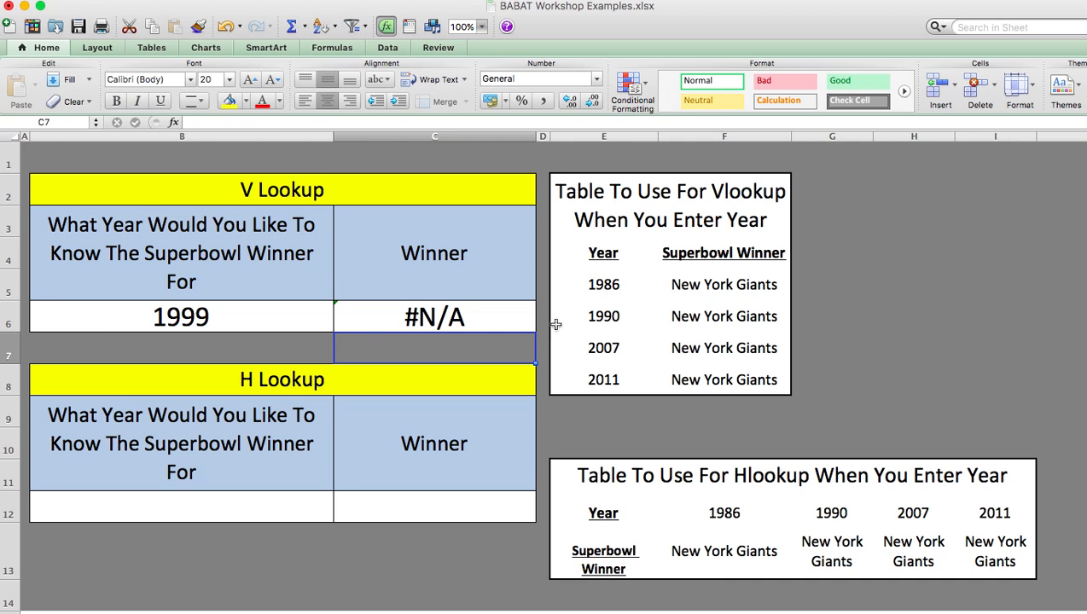
Change the range lookup argument of the VLOOKUP formula in C6 to true
left_click(494, 318)
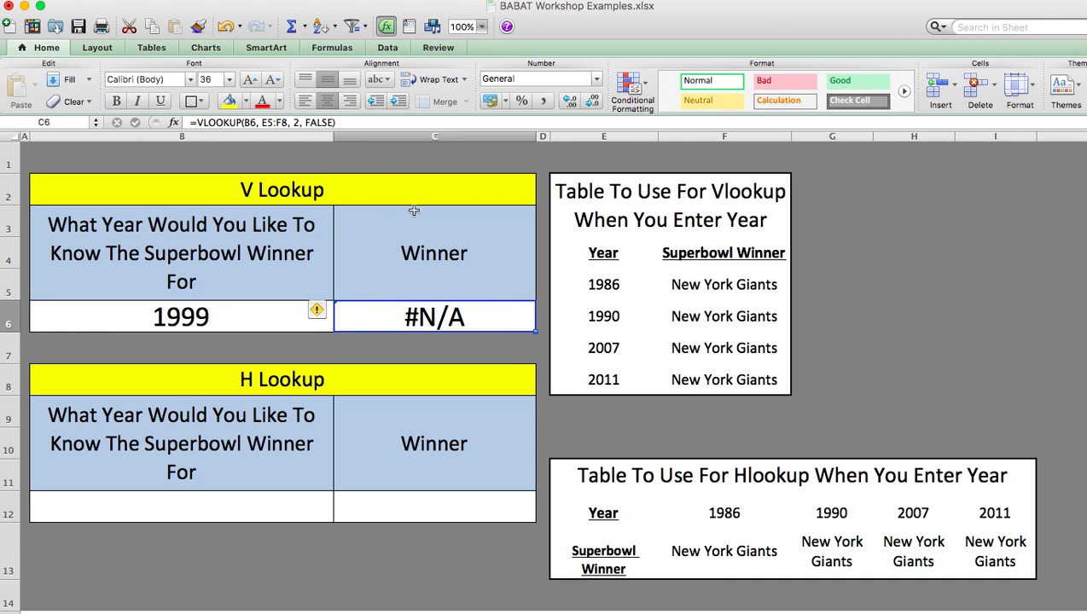
double_click(321, 122)
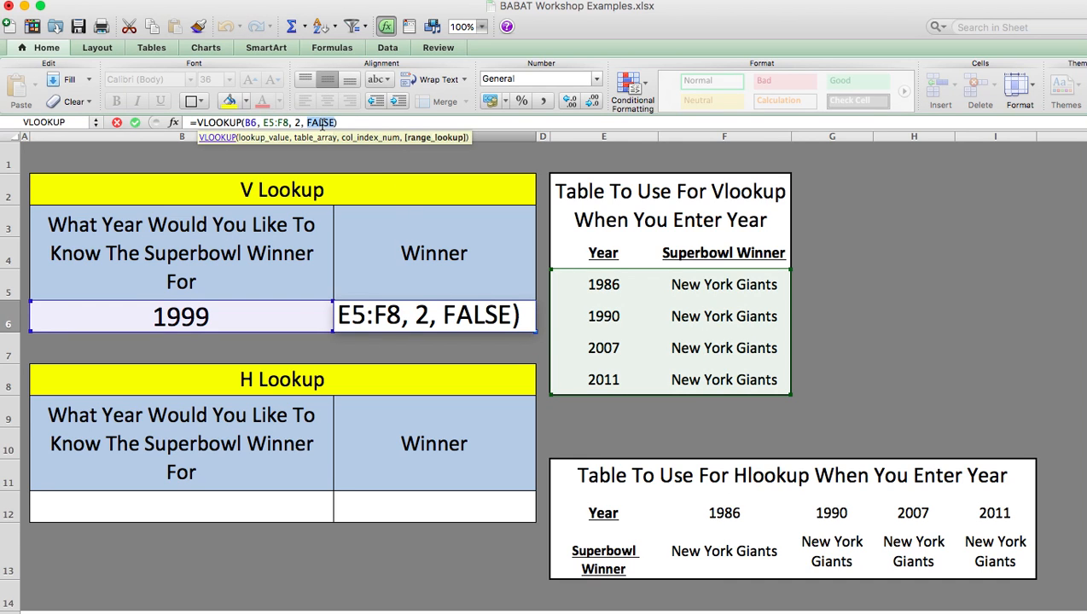
type("true")
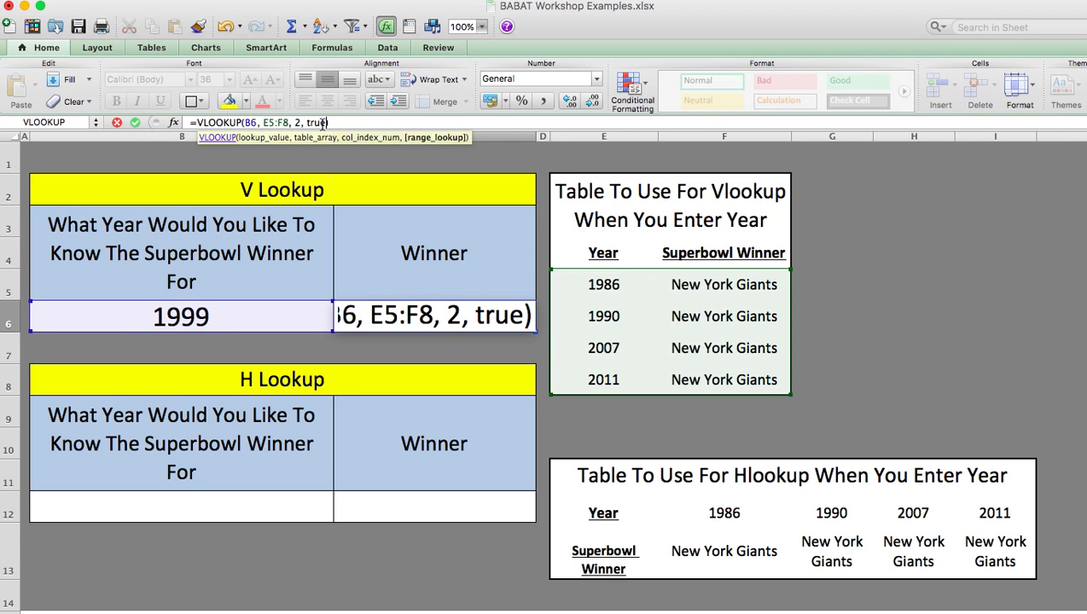
key("Return")
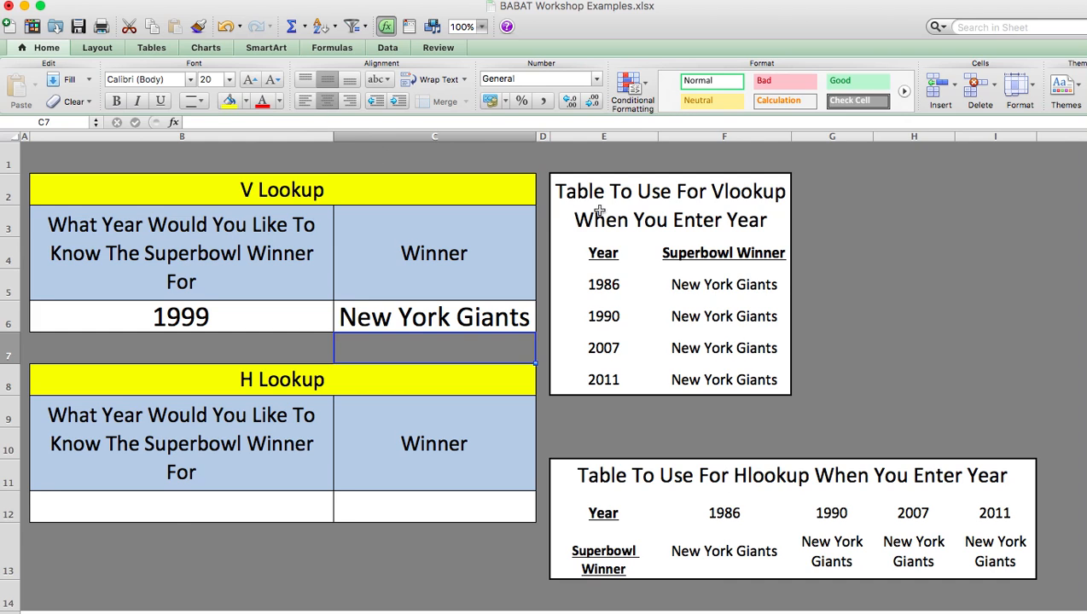
Change the Superbowl winners in the vertical table to "Blue" for 2007 (F7) and "green" for 1990 (F6)
left_click(710, 345)
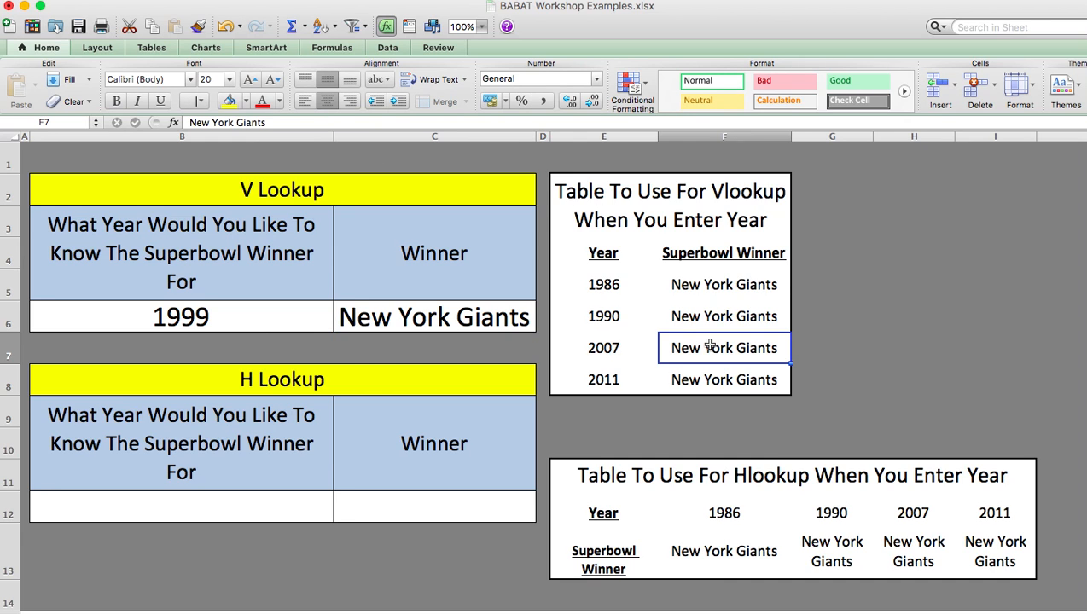
type("Blue")
key("Return")
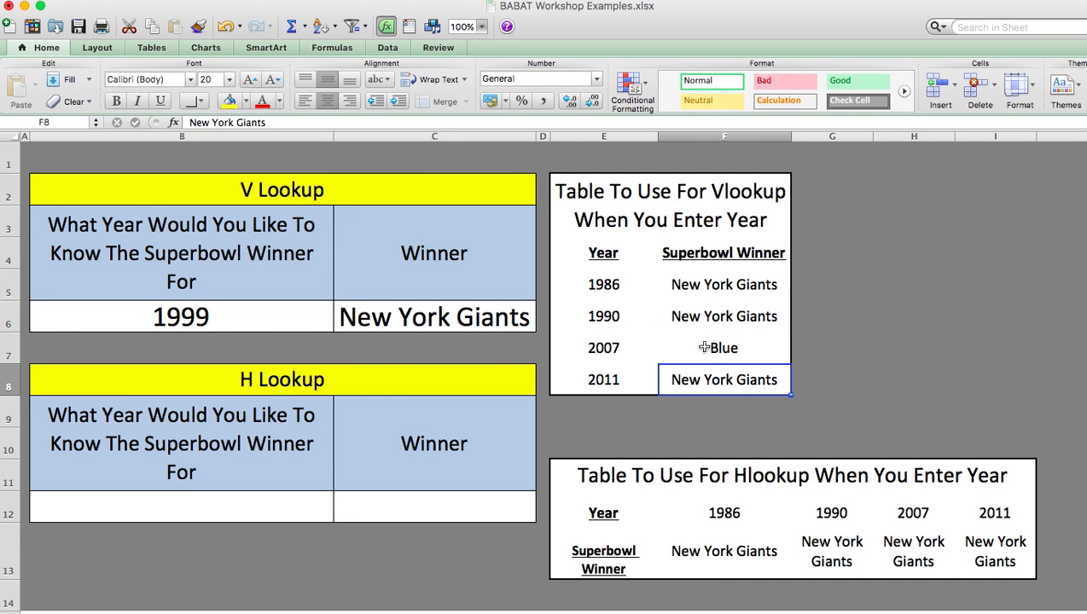
left_click(707, 317)
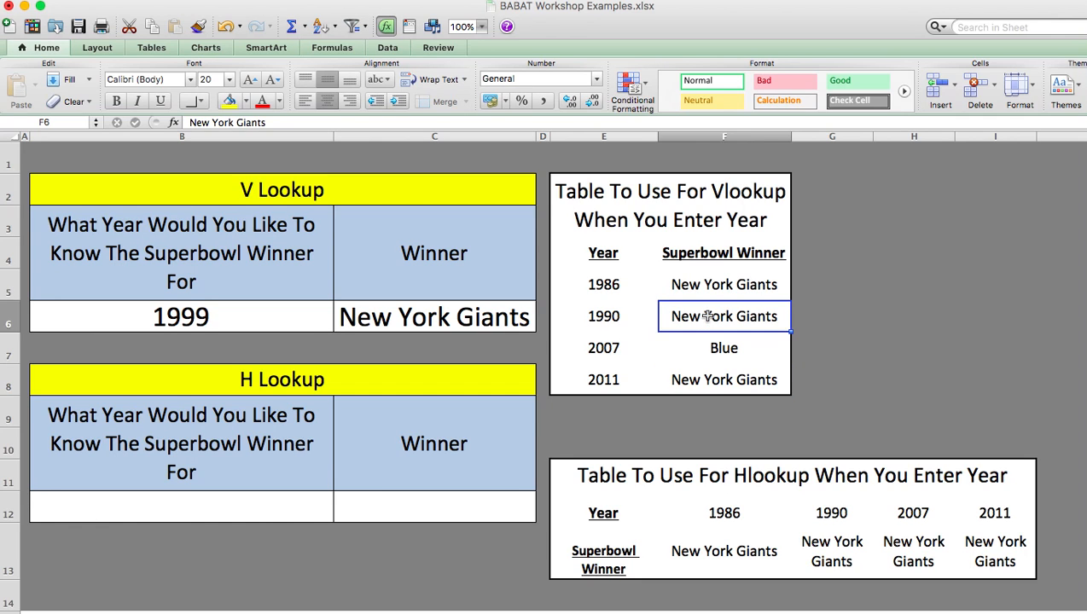
type("green")
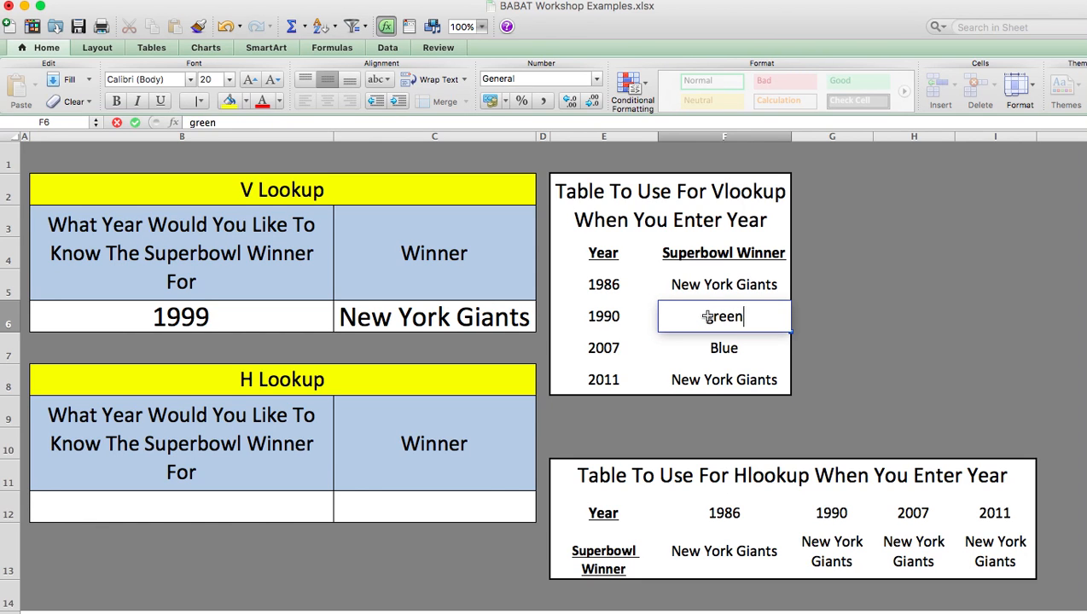
key("Return")
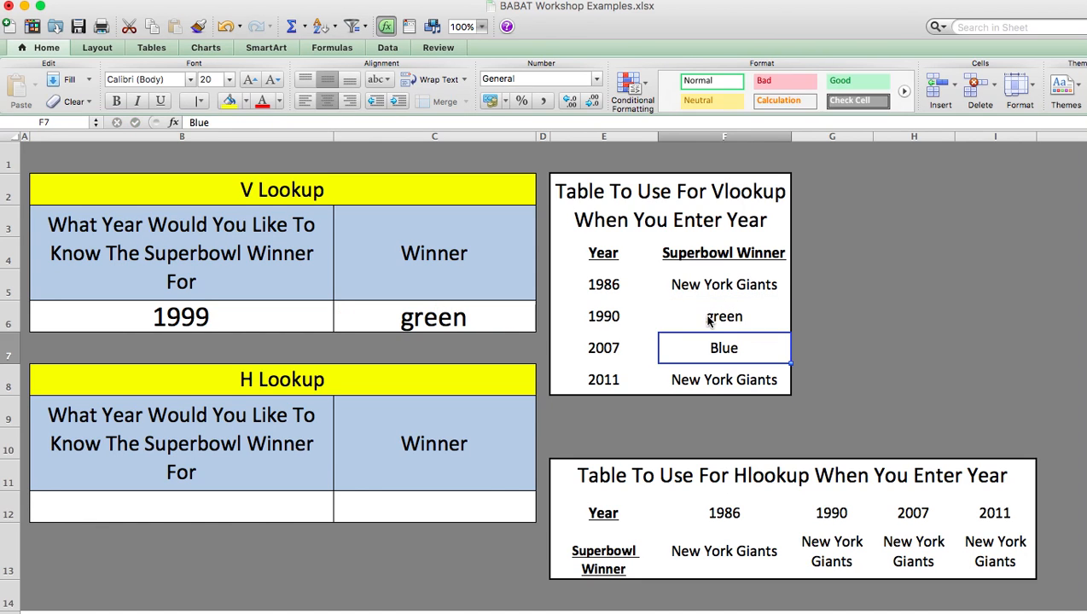
Undo the two Superbowl winner edits for 1990 and 2007 in the vertical table
left_click(618, 315)
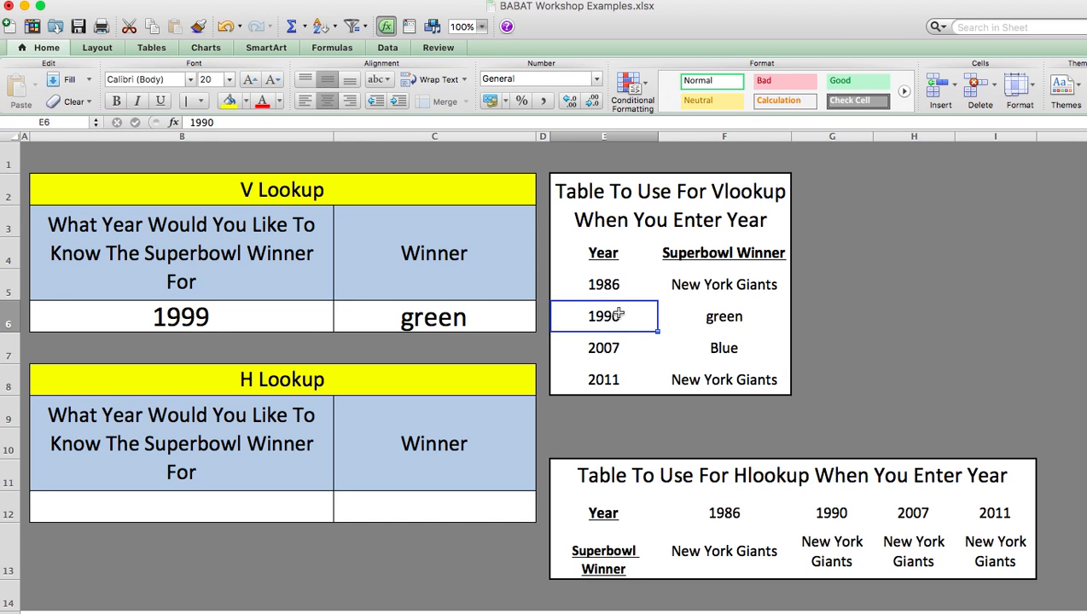
key("super+z")
key("super+z")
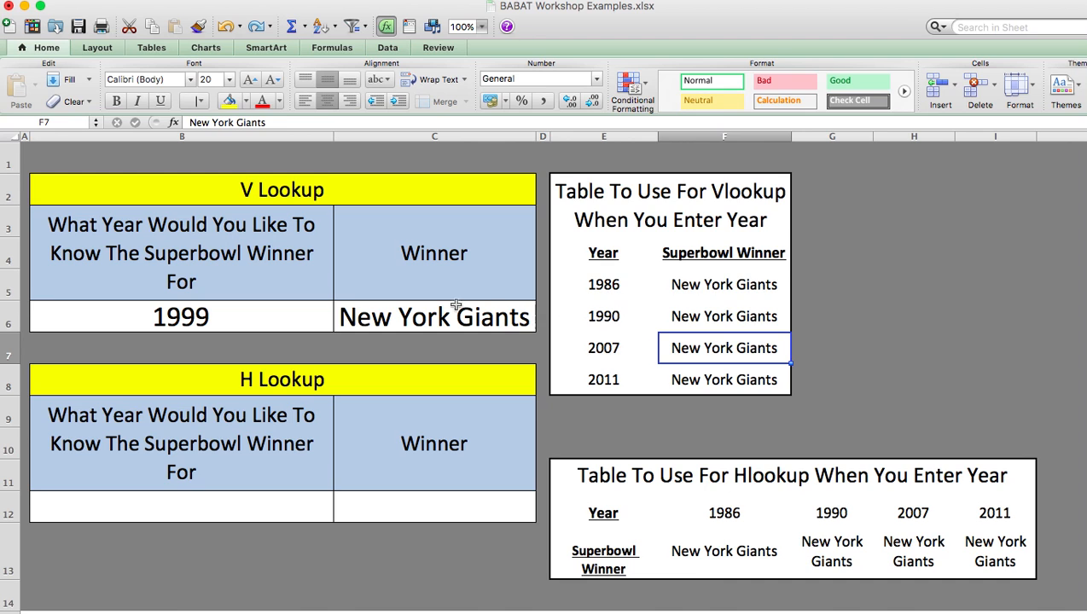
Set the range lookup argument of the VLOOKUP in C6 back to false and clear the formula from the cell
left_click(387, 311)
double_click(318, 122)
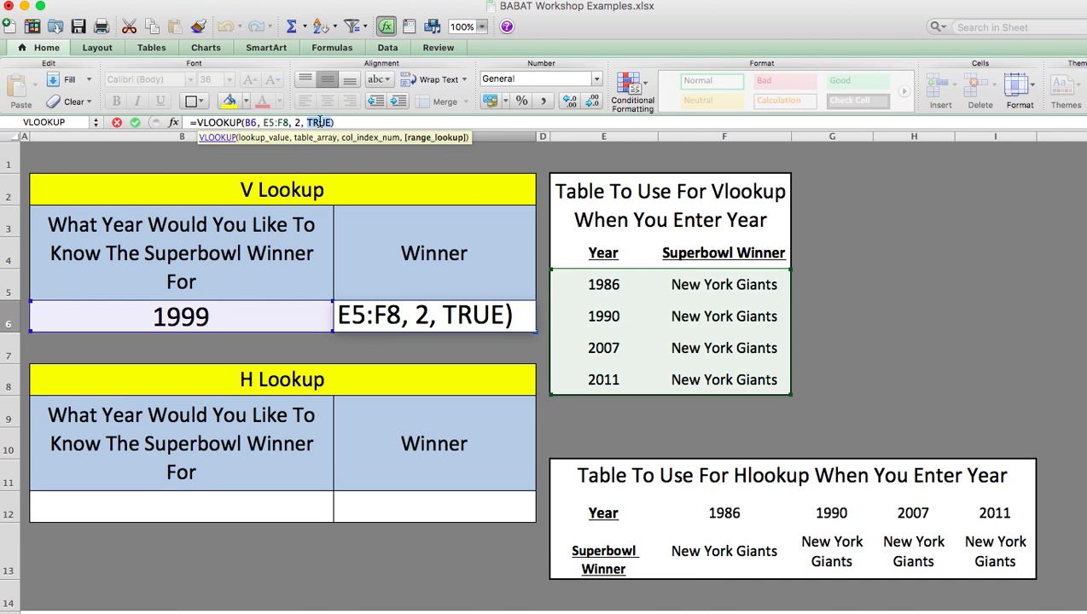
type("false")
key("Return")
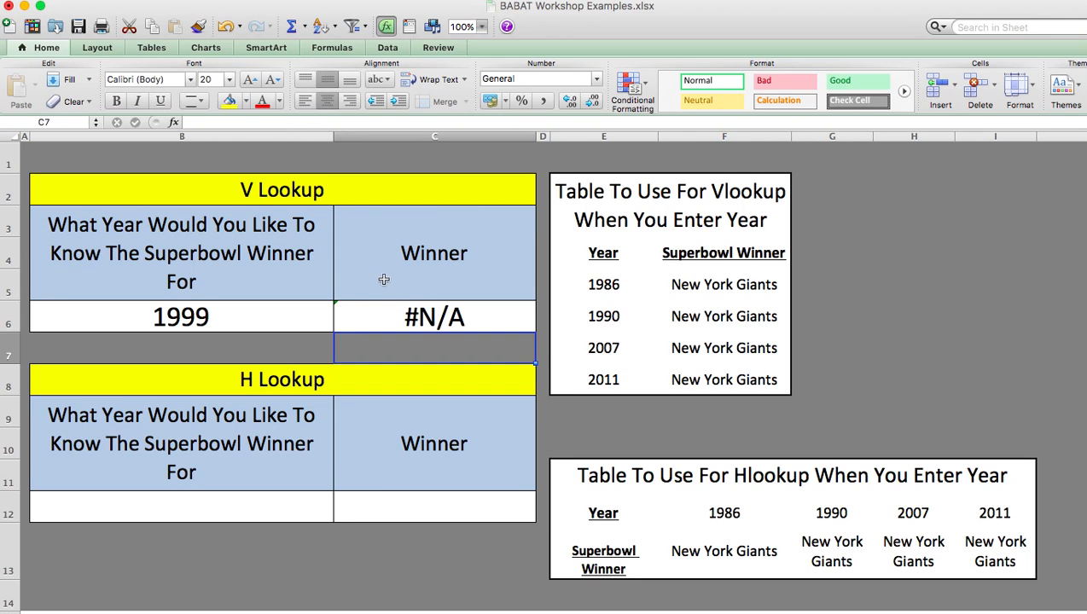
left_click(405, 302)
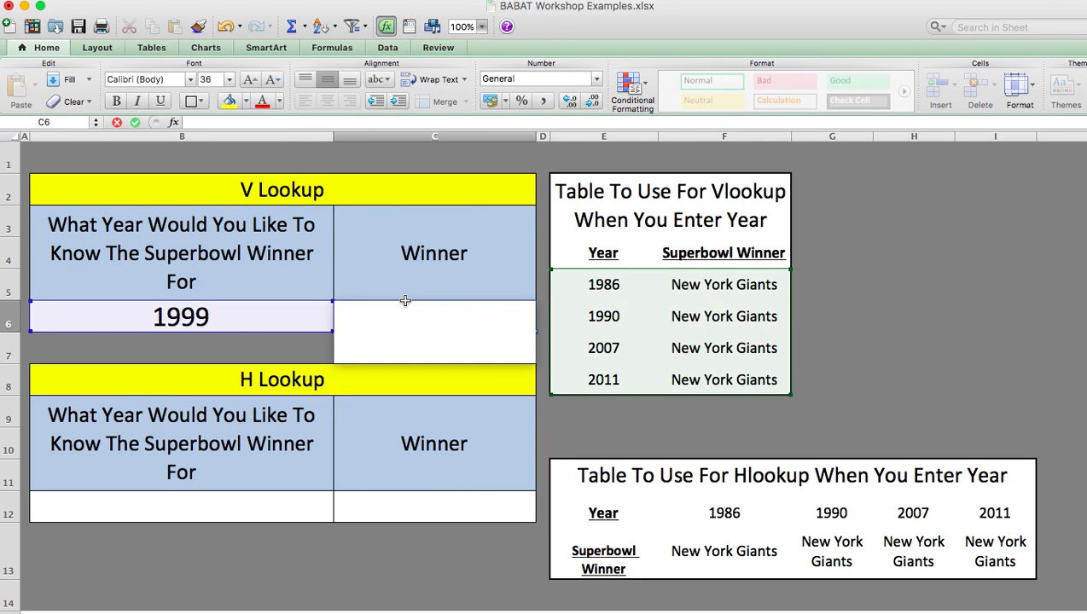
key("Return")
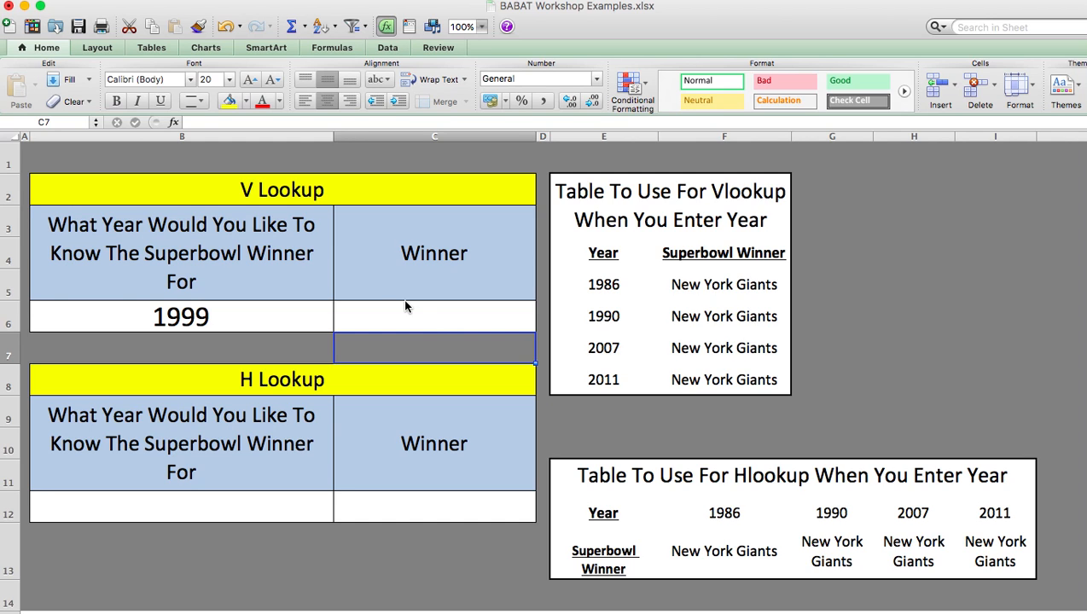
Try to look up a function for the V Lookup Winner cell C6 with the Formula Builder
left_click(407, 309)
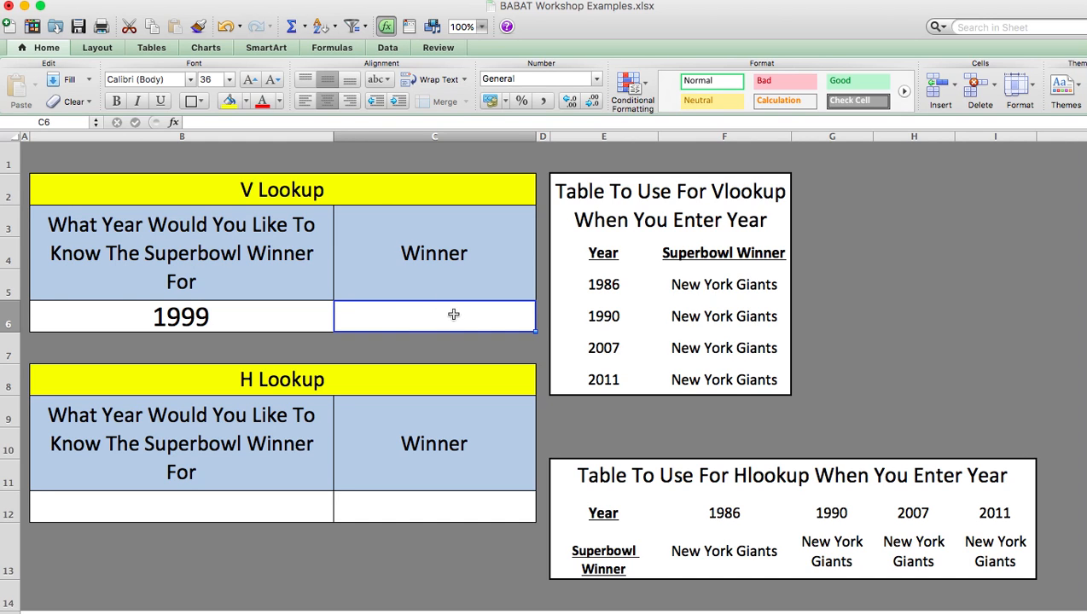
left_click(308, 27)
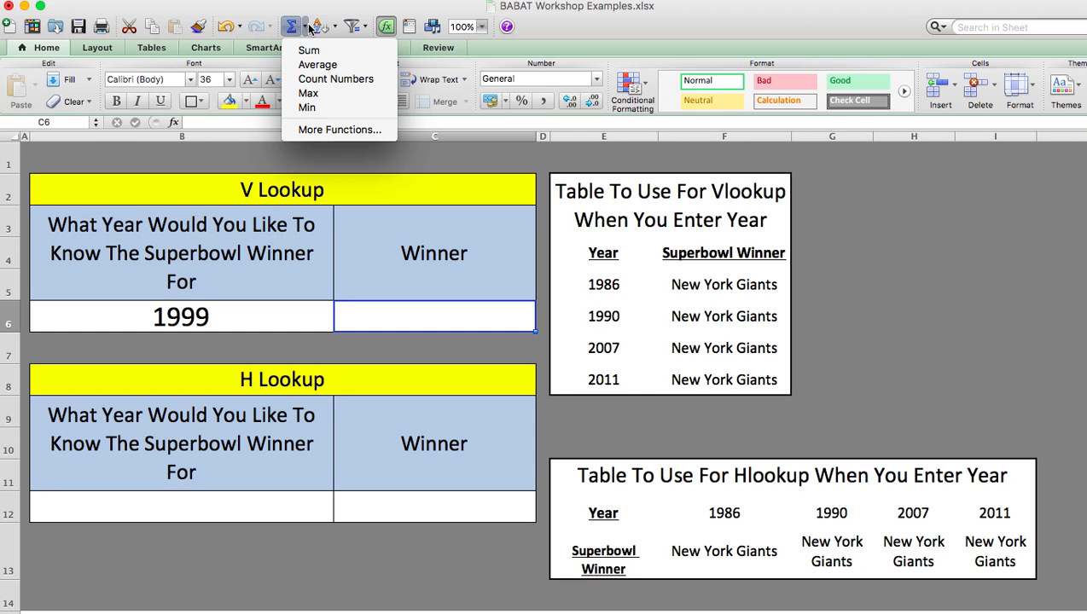
left_click(328, 130)
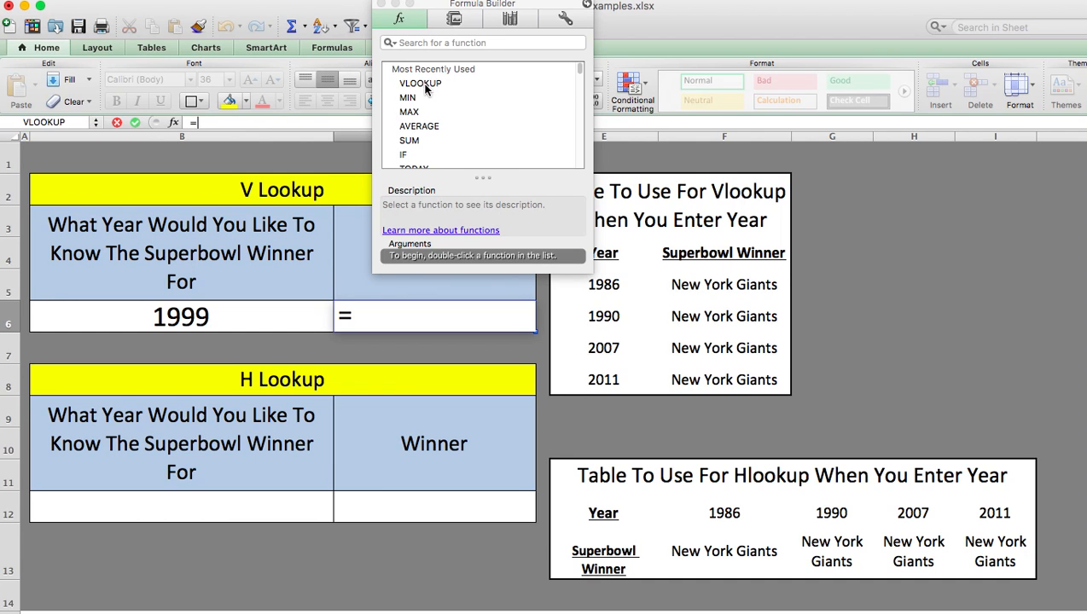
left_click(487, 43)
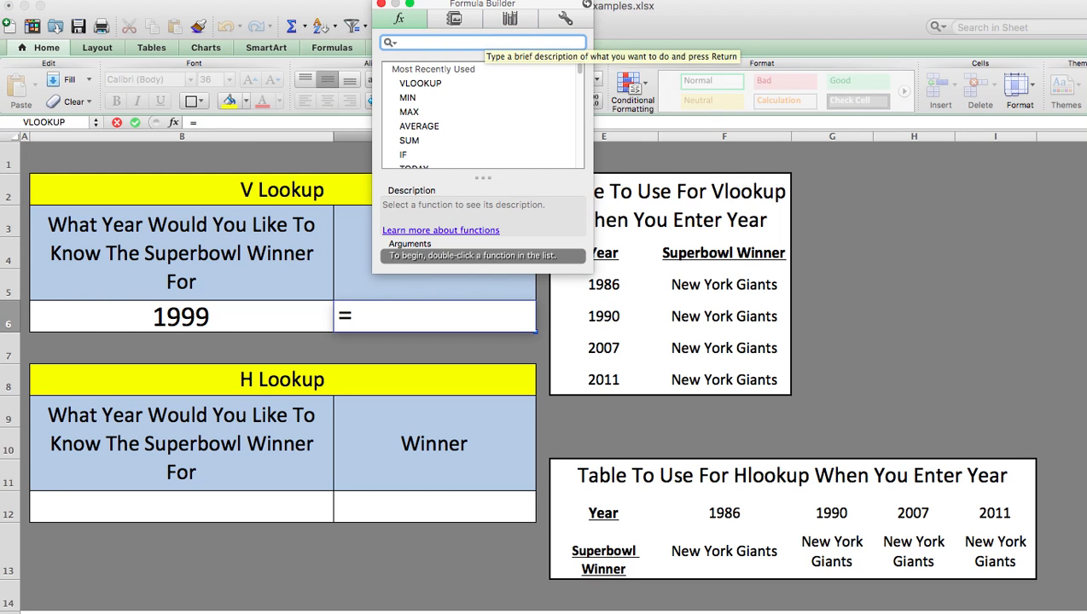
key("Escape")
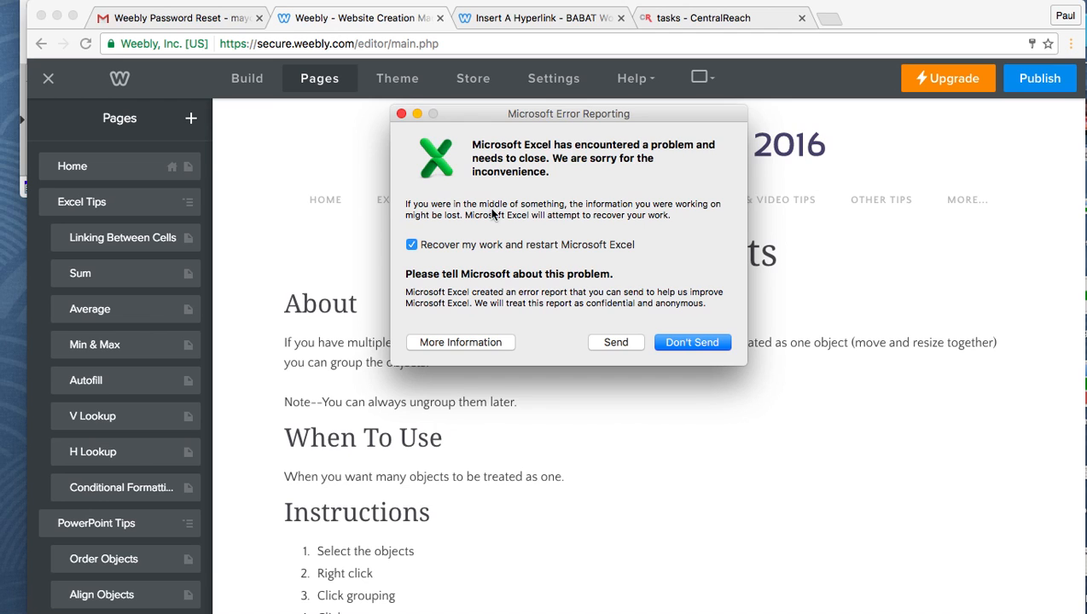
Decline to send the error report and open the last saved version of the workbook
left_click(661, 344)
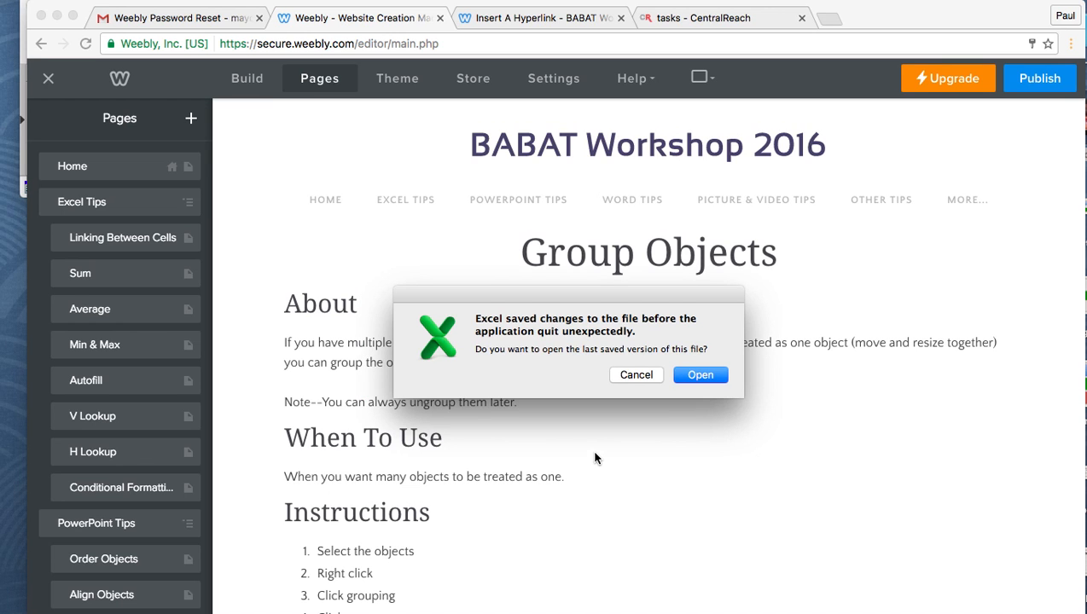
left_click(701, 376)
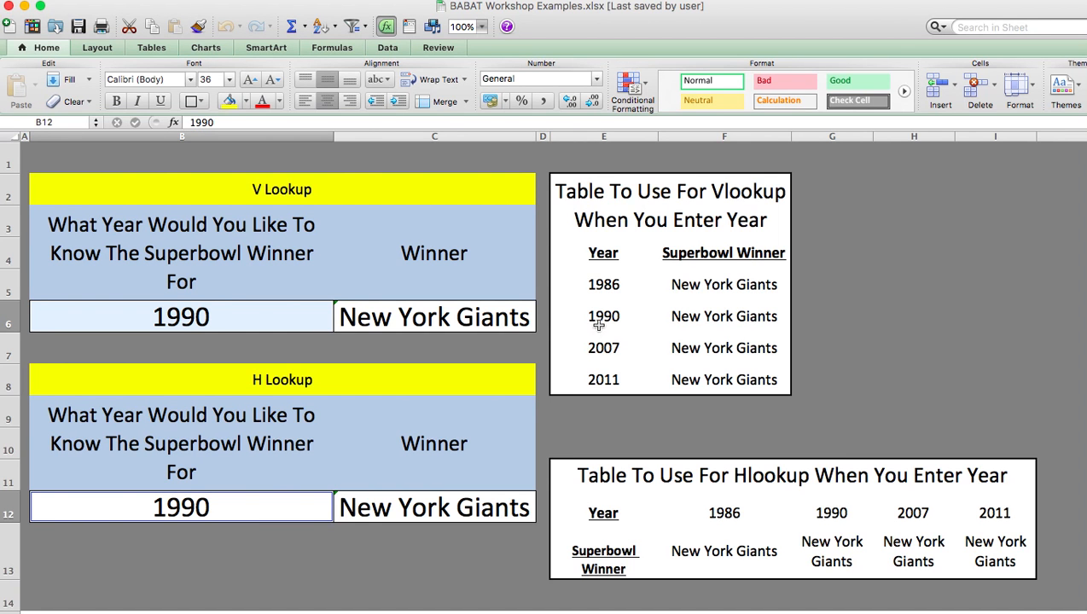
Delete the VLOOKUP formula from the V Lookup Winner cell C6 in the reopened workbook and reselect the cell
left_click(503, 317)
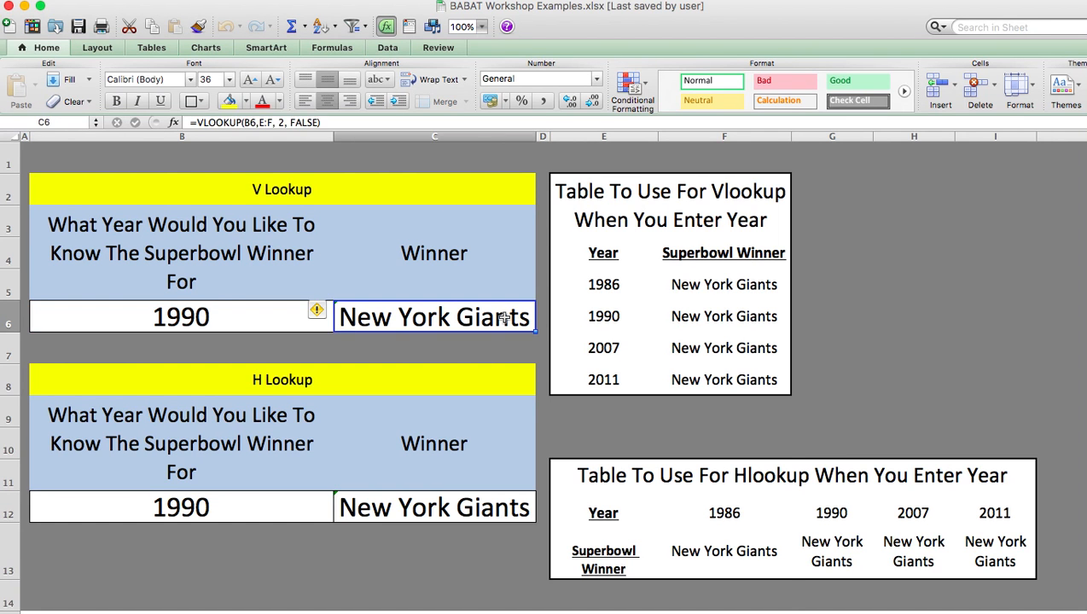
key("BackSpace")
key("Return")
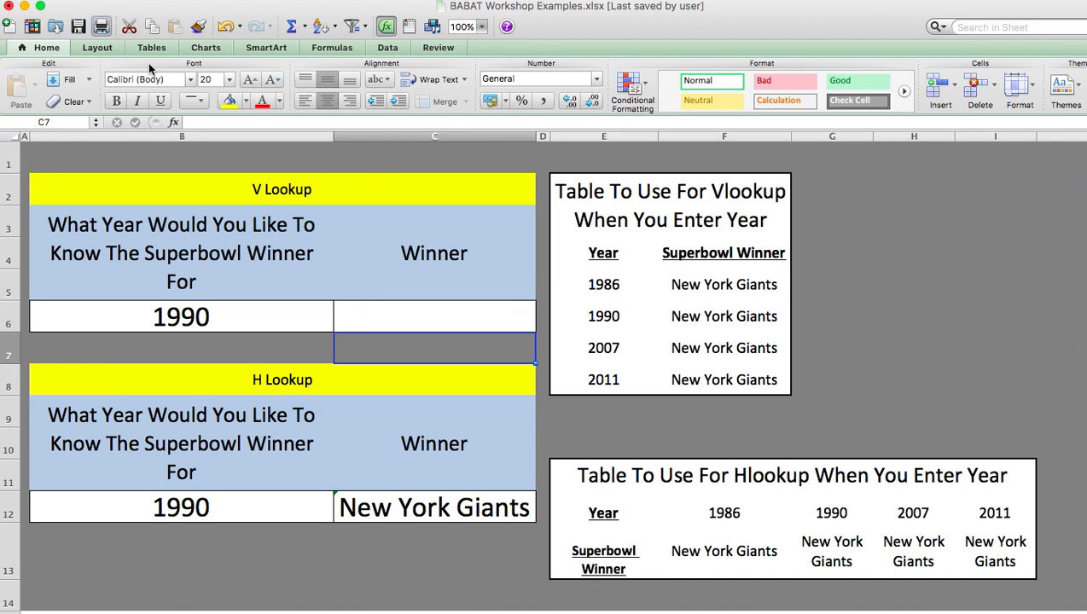
left_click(380, 311)
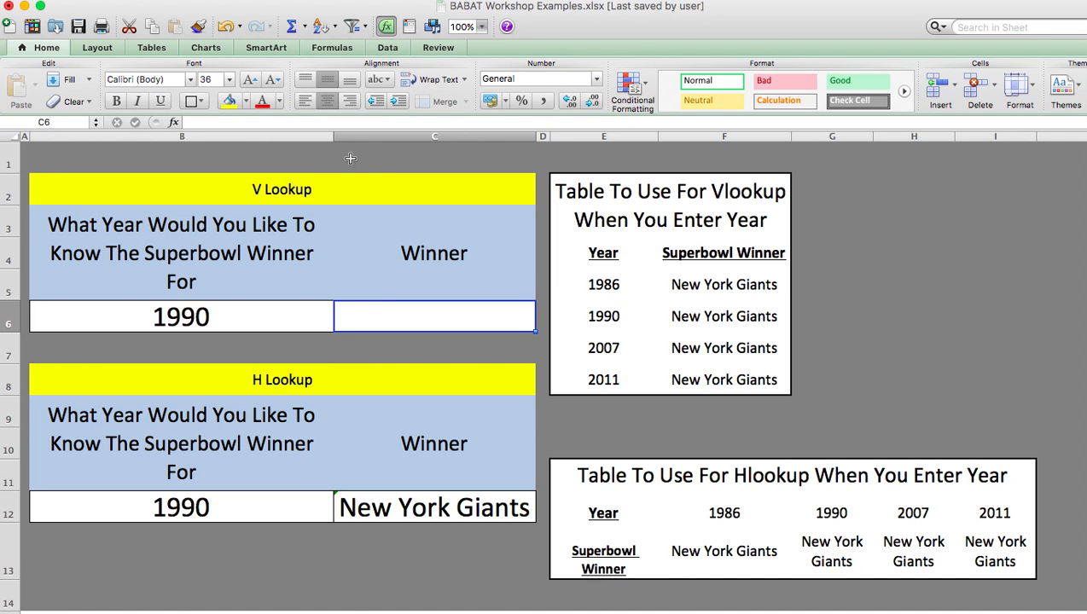
Insert the VLOOKUP function into the V Lookup Winner cell C6 with the Formula Builder, keeping the builder clear of the cell
left_click(304, 28)
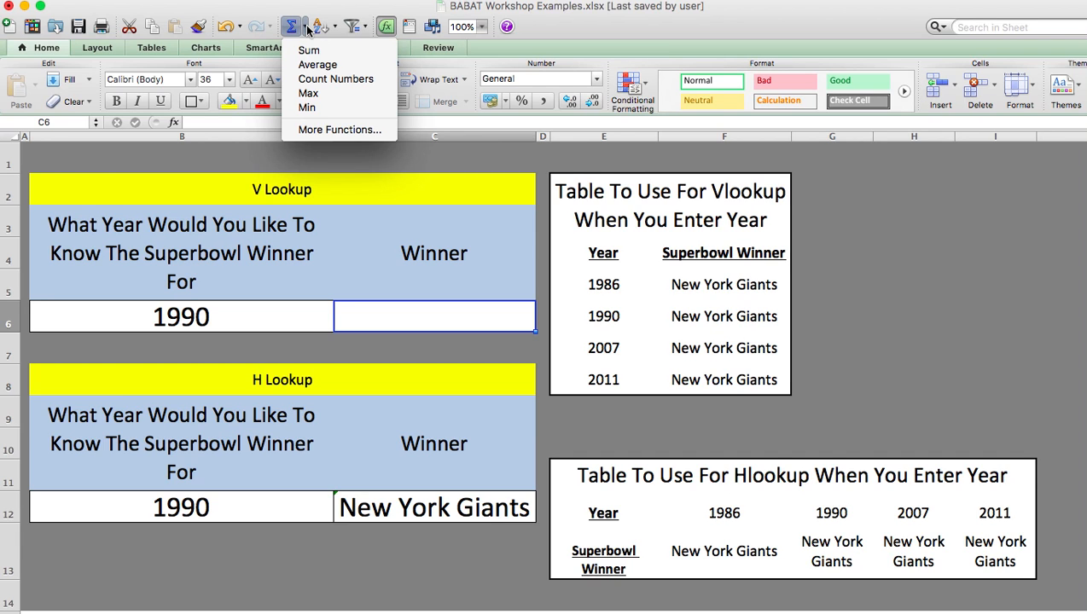
left_click(331, 130)
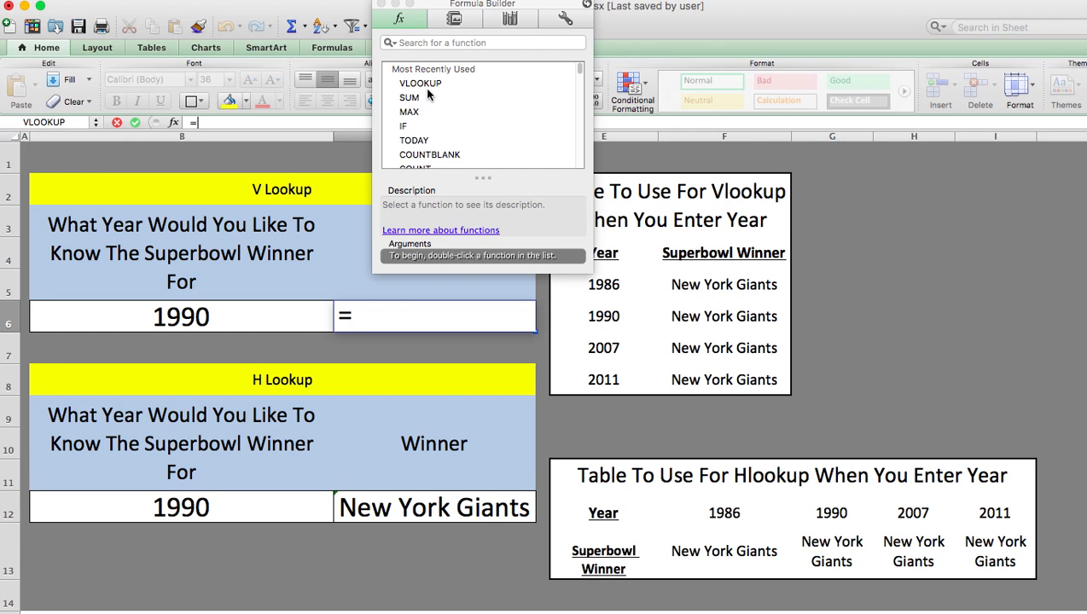
left_click(422, 84)
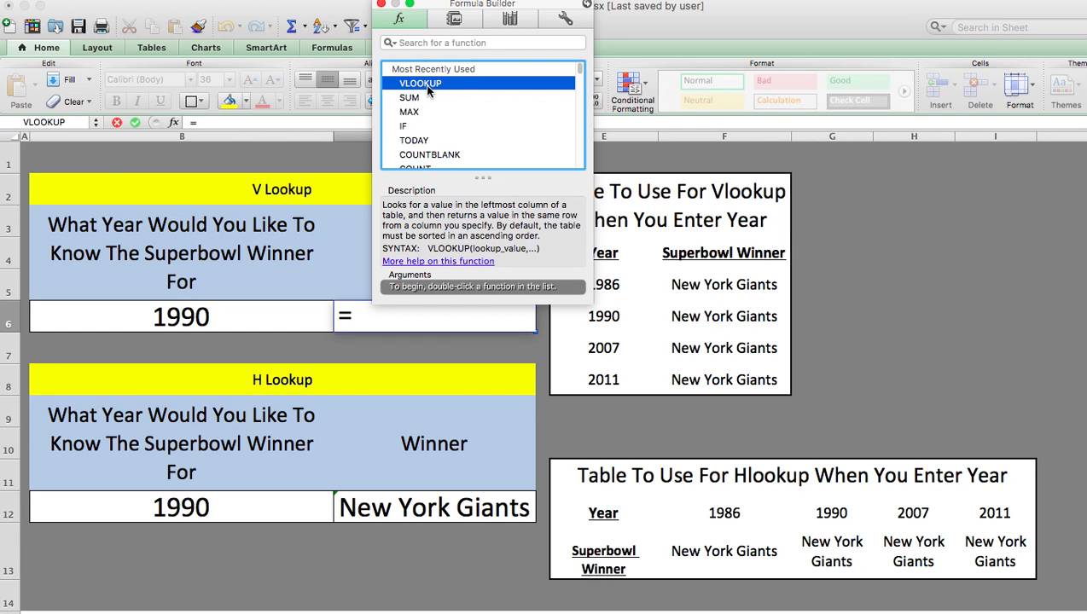
double_click(422, 83)
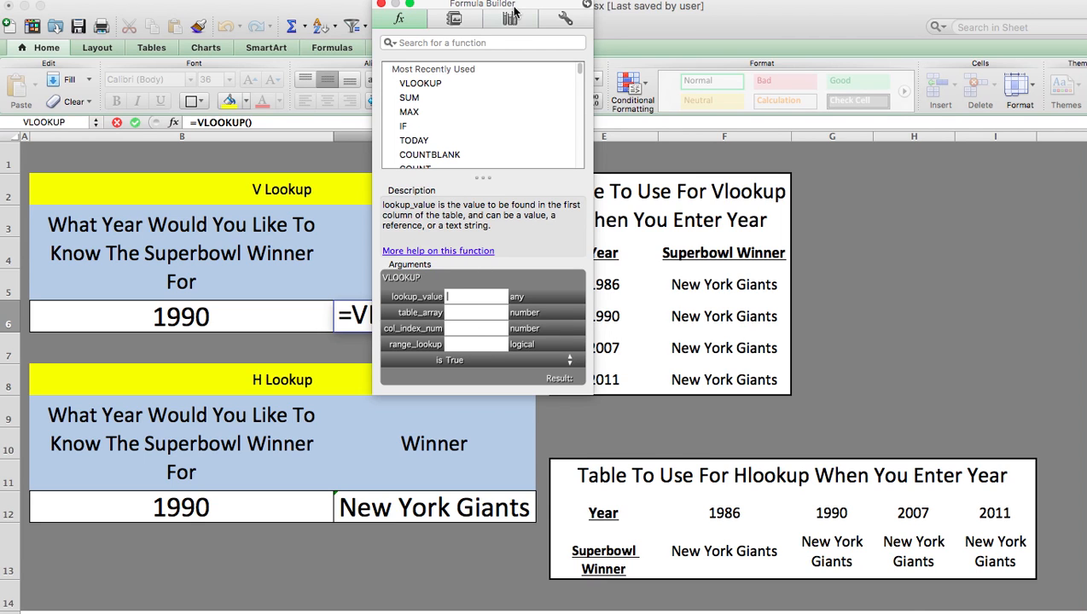
left_click_drag(522, 17, 724, 148)
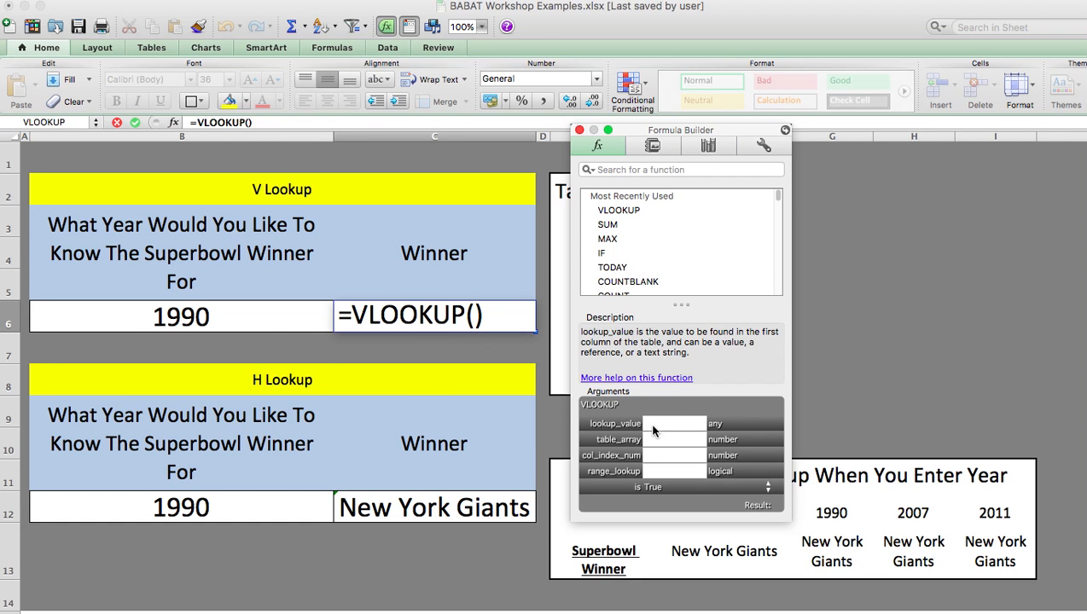
Set the VLOOKUP's lookup value to B6 and its table array to E5:F8 in the Formula Builder
left_click(281, 328)
left_click(220, 323)
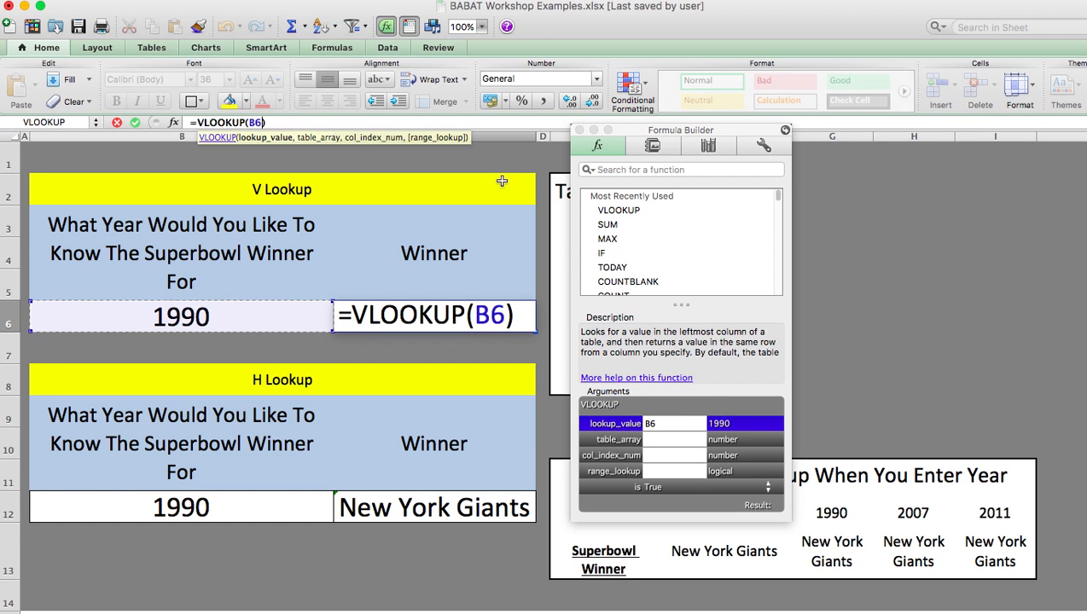
left_click_drag(635, 134, 818, 117)
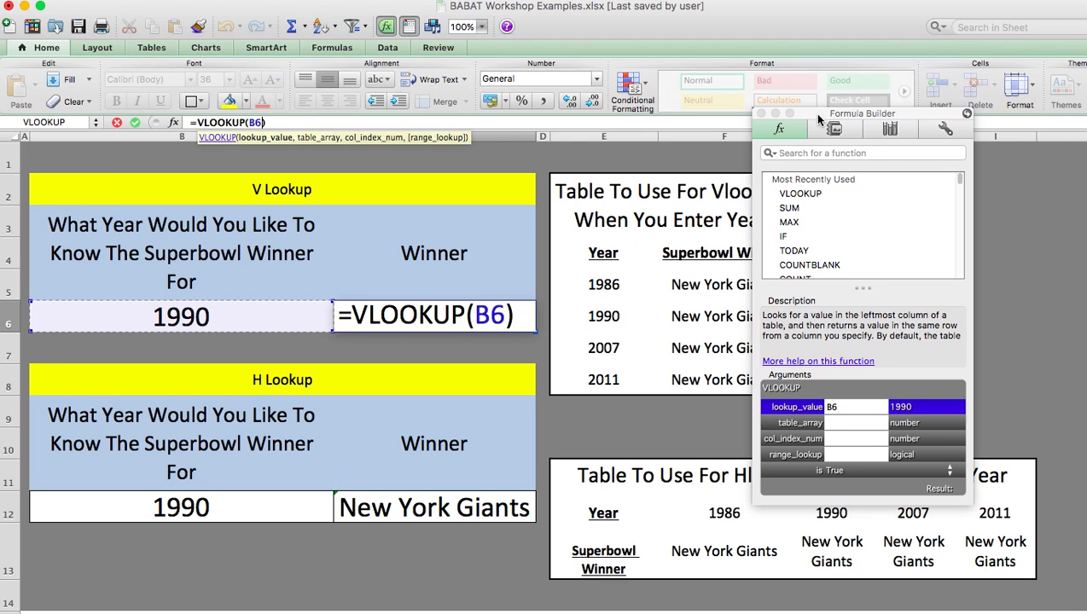
left_click(841, 424)
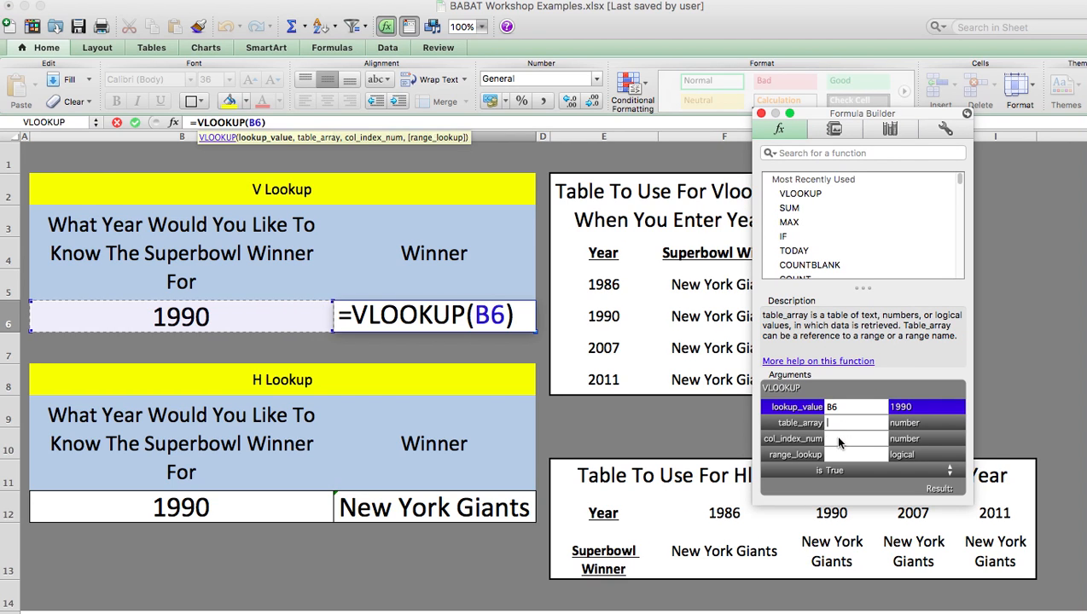
left_click_drag(604, 282, 715, 375)
Set the column index number to 2 and the range lookup to false, enter the formula, and close the Formula Builder
left_click(853, 437)
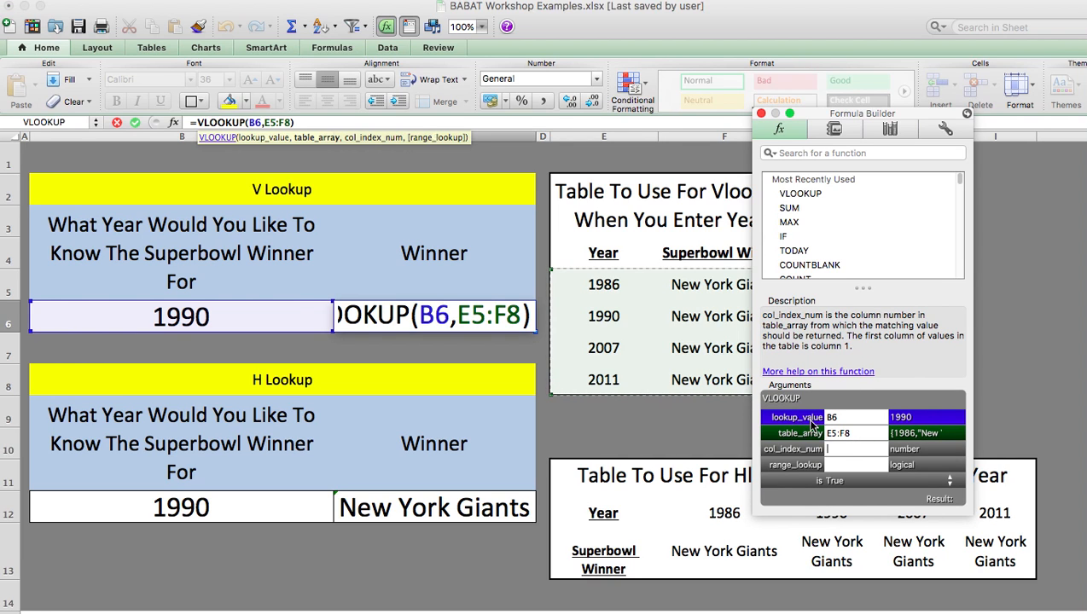
type("2")
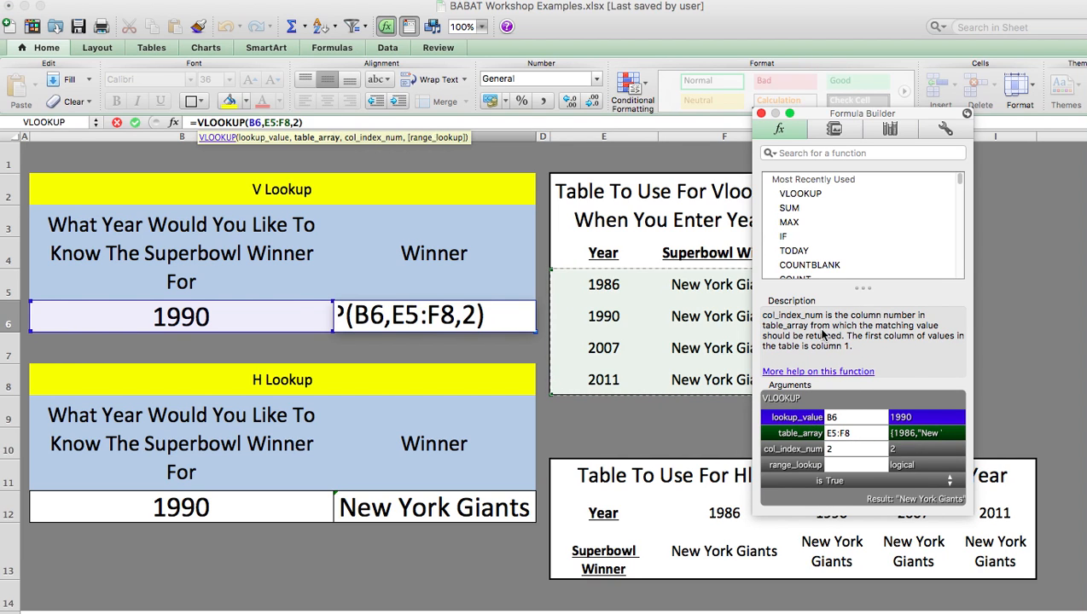
left_click(846, 465)
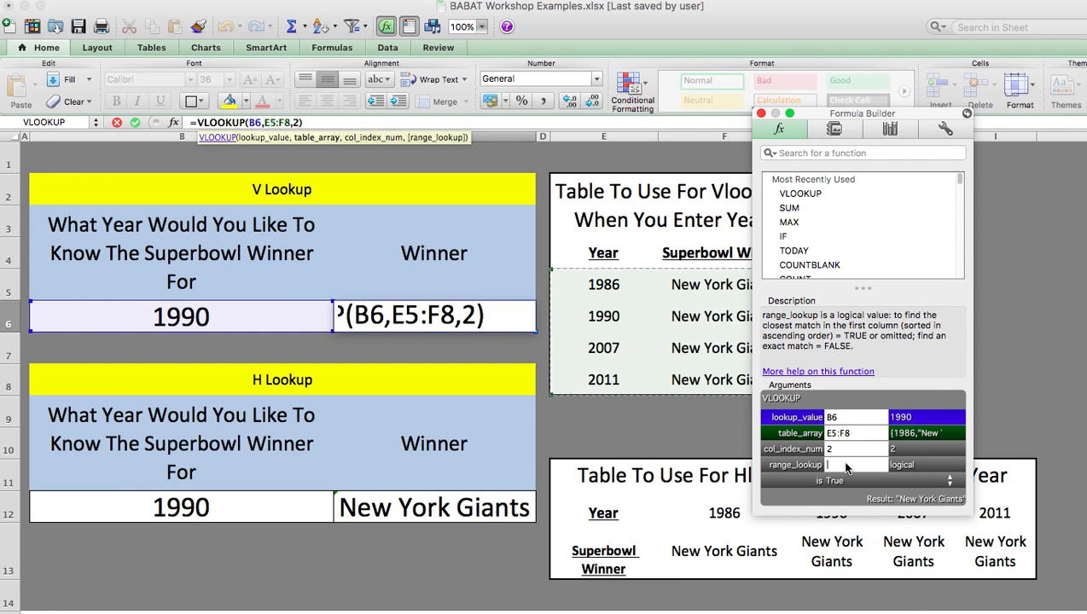
type("false")
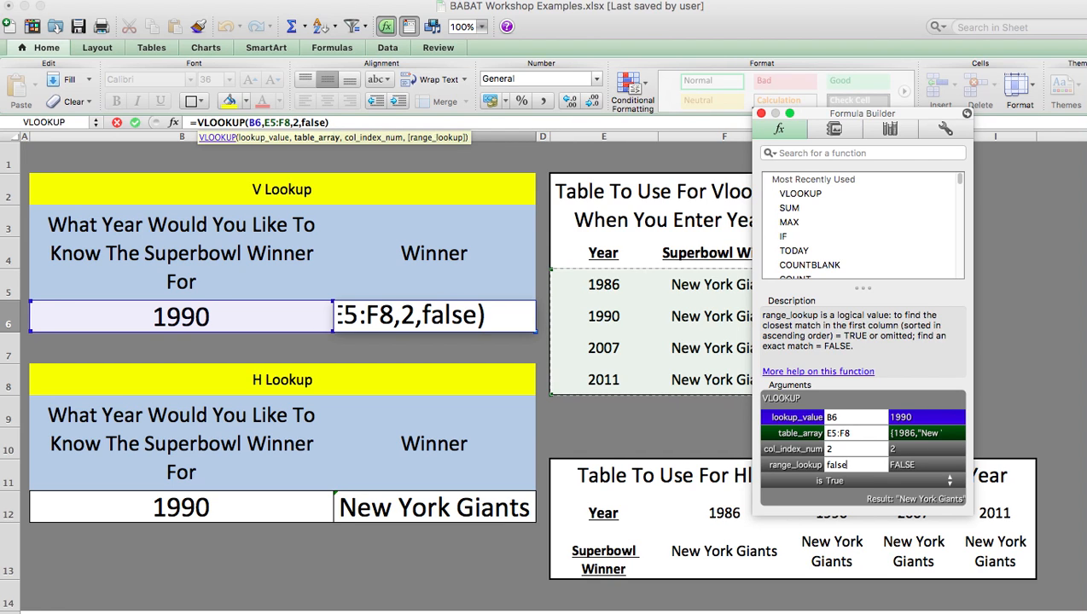
key("Return")
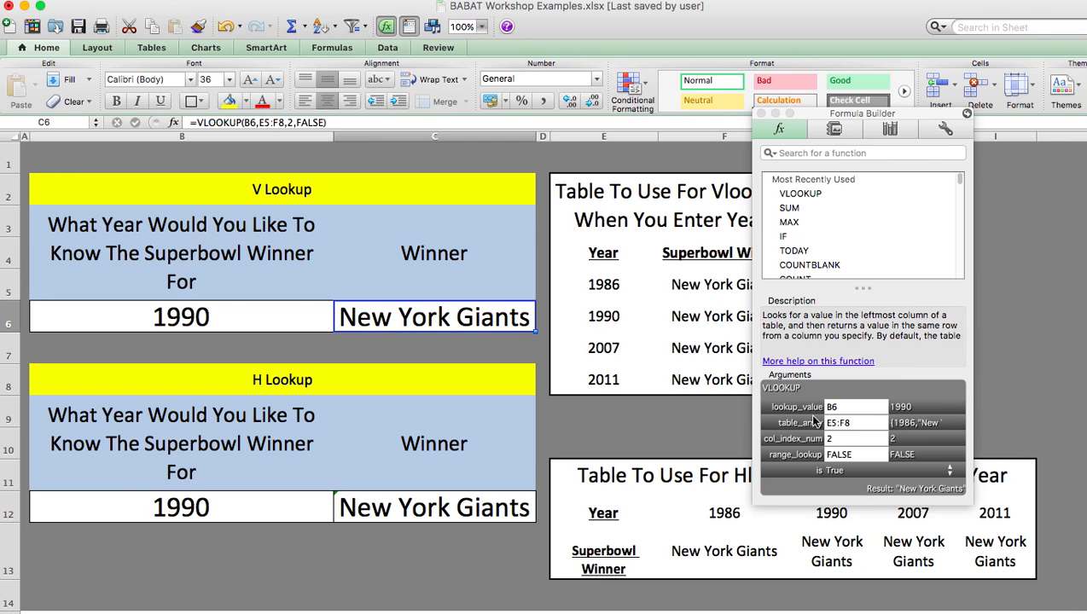
left_click(761, 114)
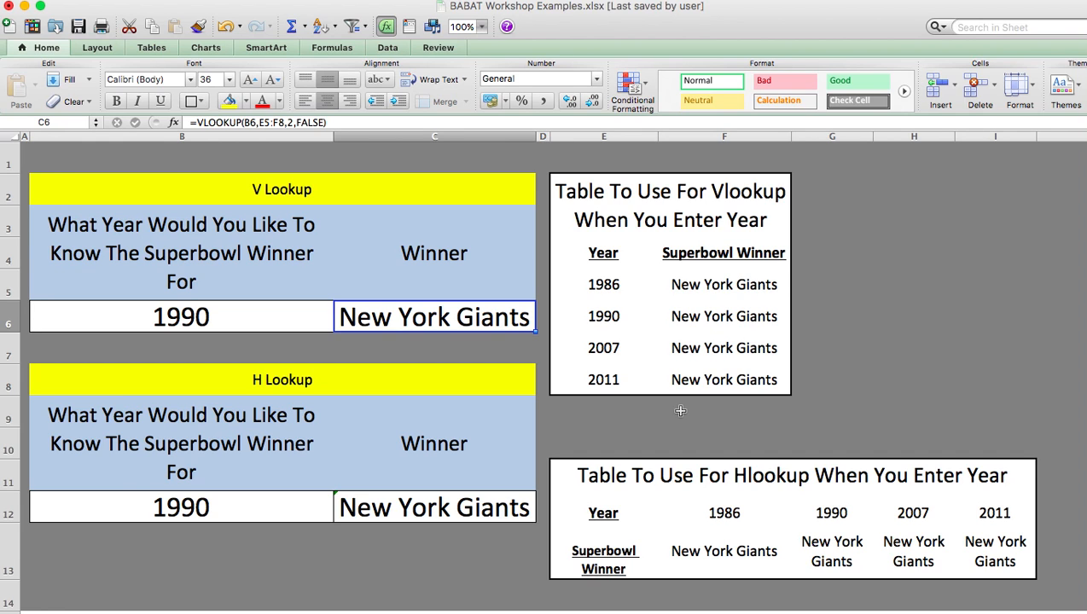
Examine the entered year in B6 against the Year column of the VLOOKUP table
left_click_drag(601, 284, 610, 352)
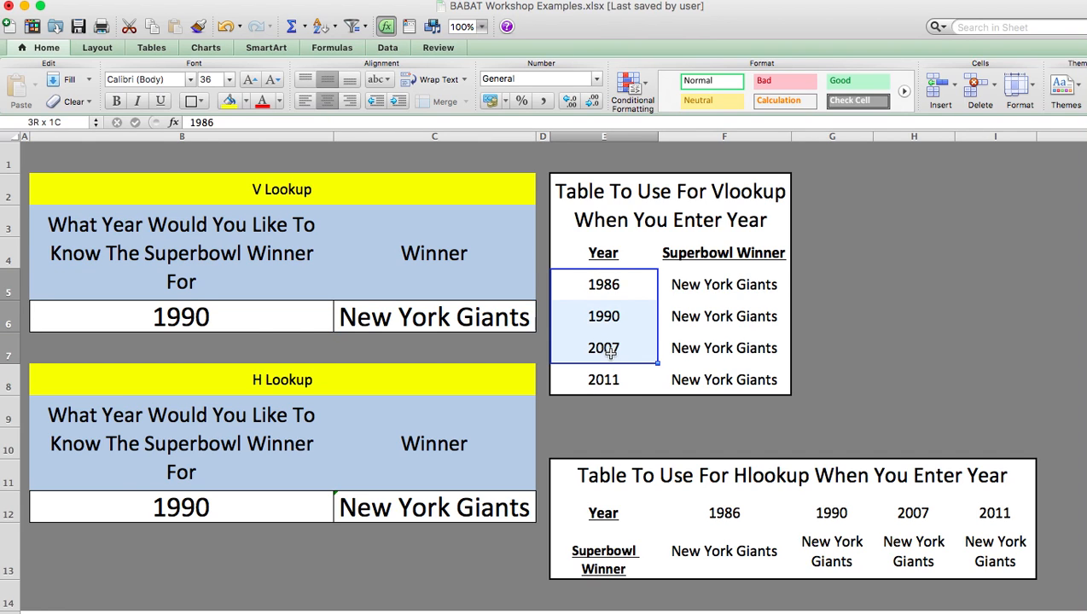
left_click(256, 321)
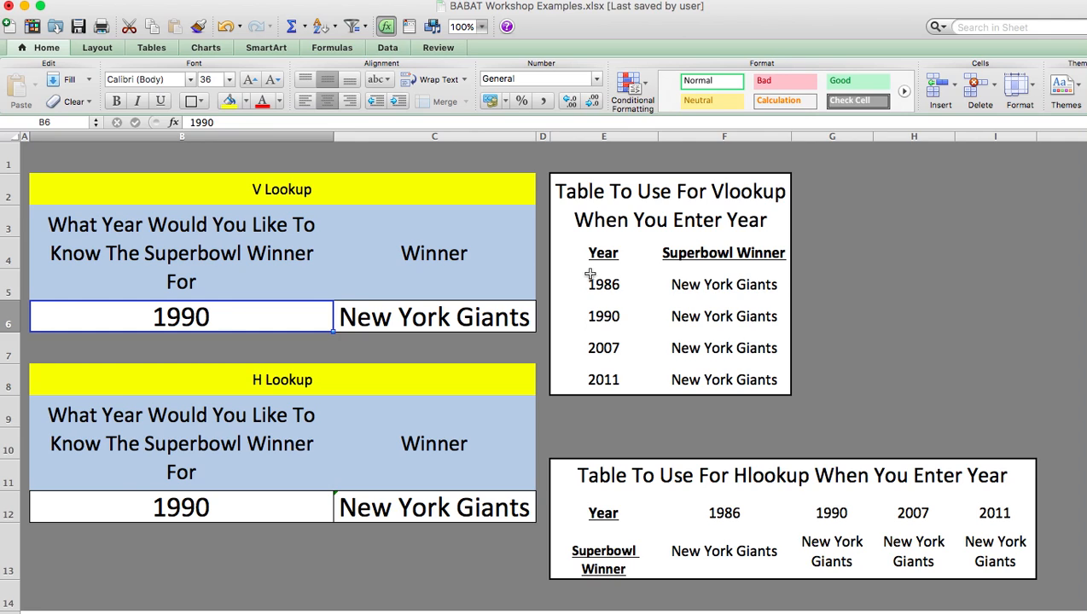
left_click_drag(601, 284, 603, 379)
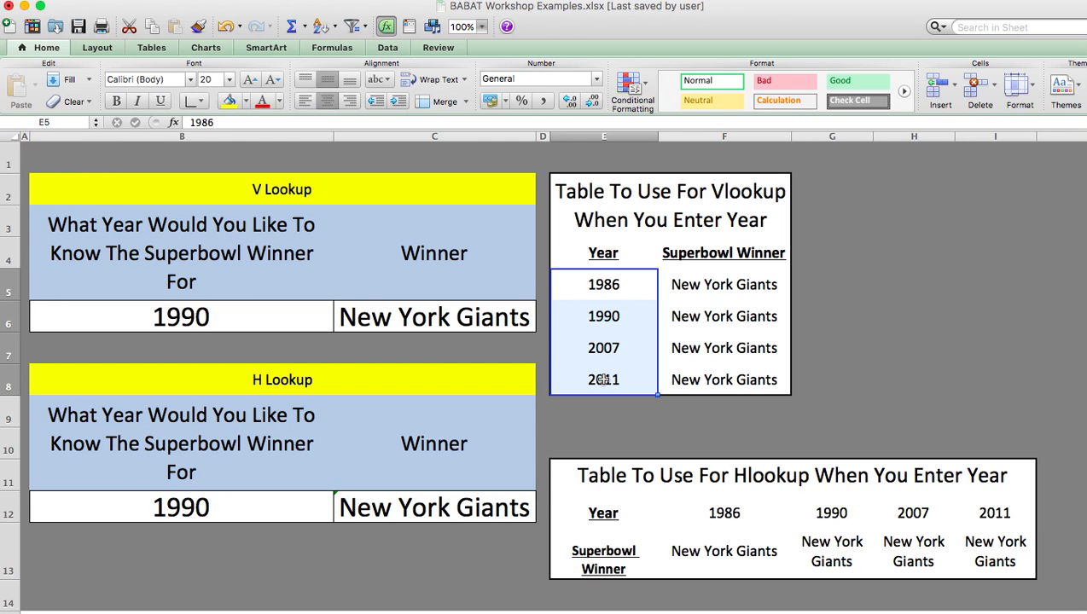
Add a duplicate year row directly below the VLOOKUP table with 1990 in E9 and green in F9
left_click(603, 408)
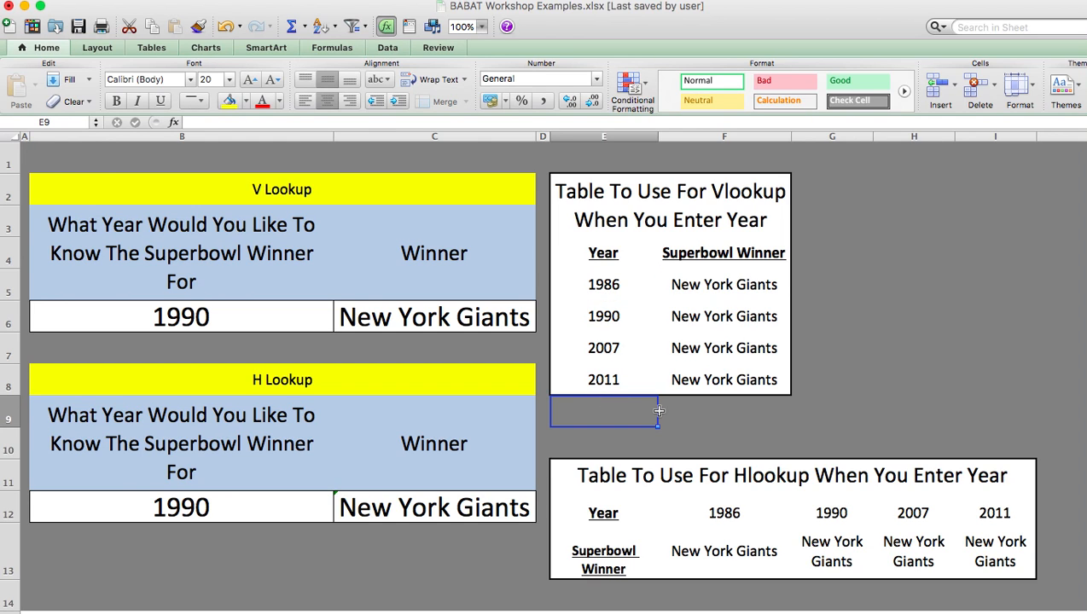
type("1990")
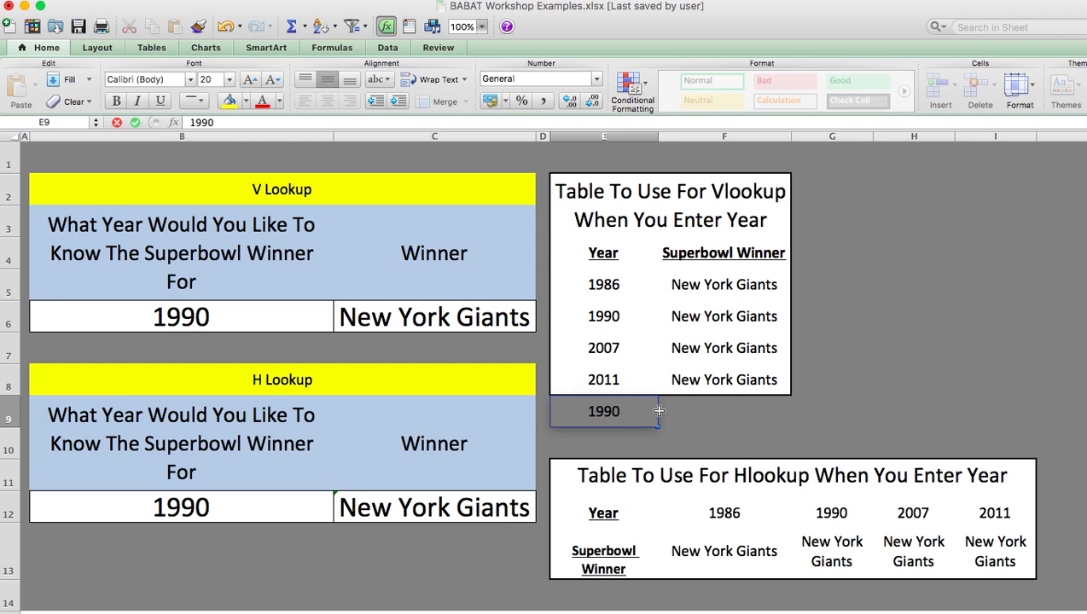
key("Tab")
type("gree")
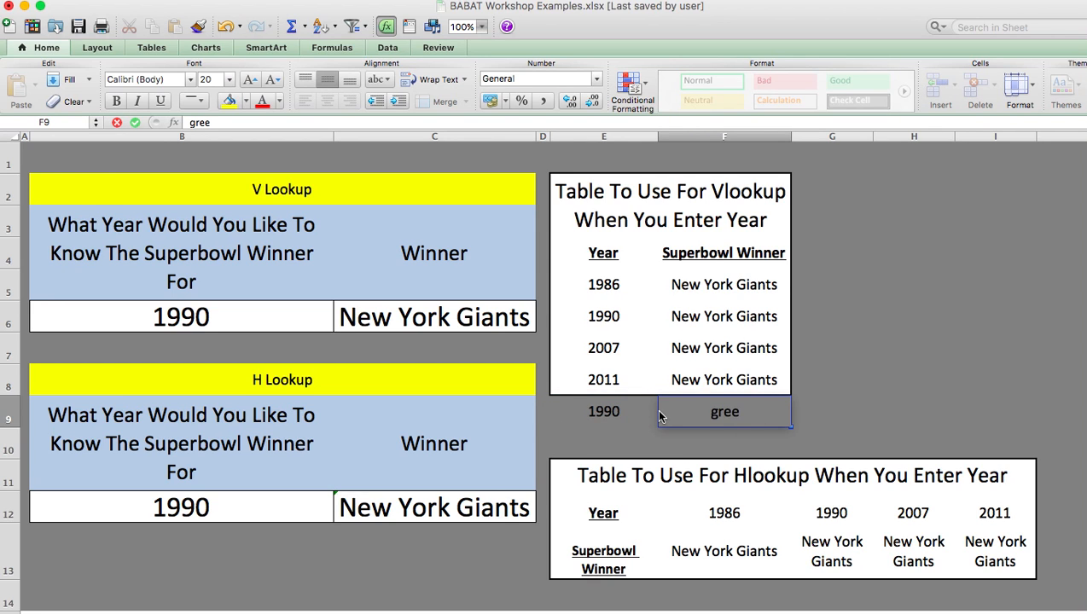
type("n")
left_click(876, 390)
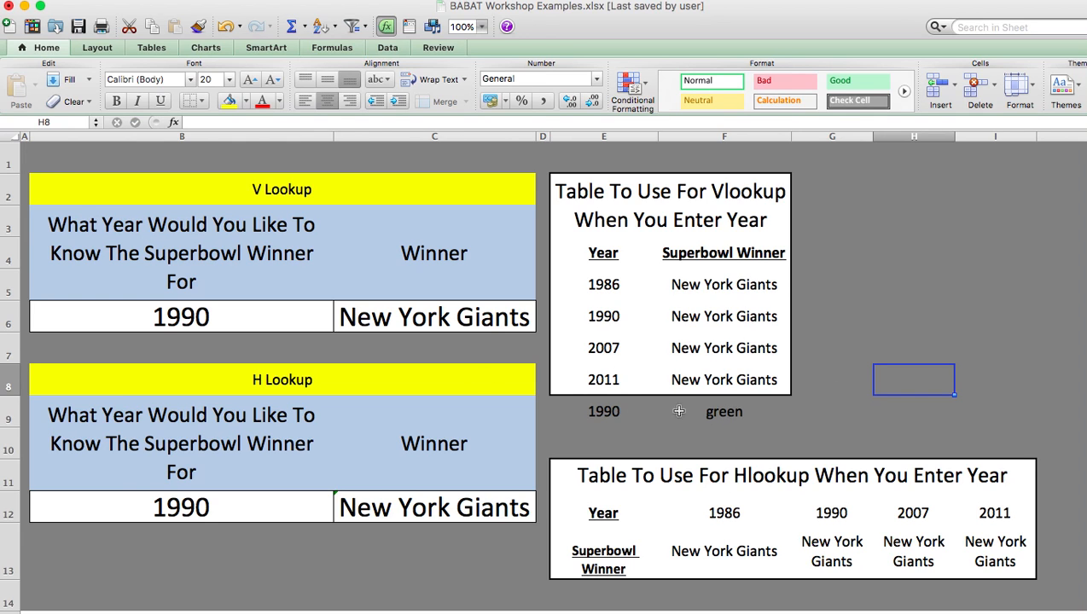
Extend the table array of the VLOOKUP in C6 to E5:F9
left_click(414, 311)
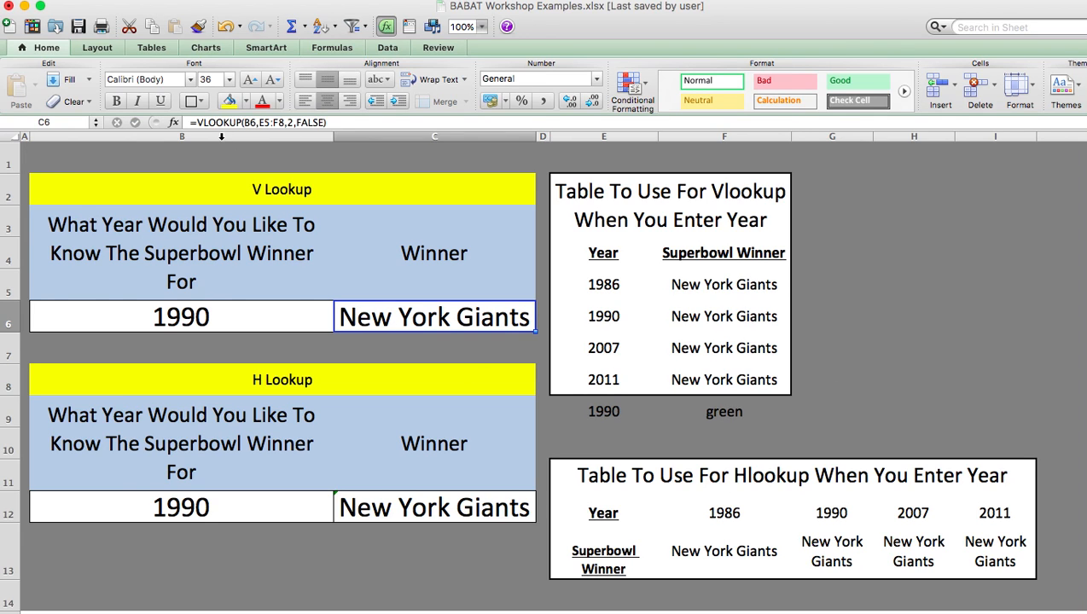
left_click(284, 123)
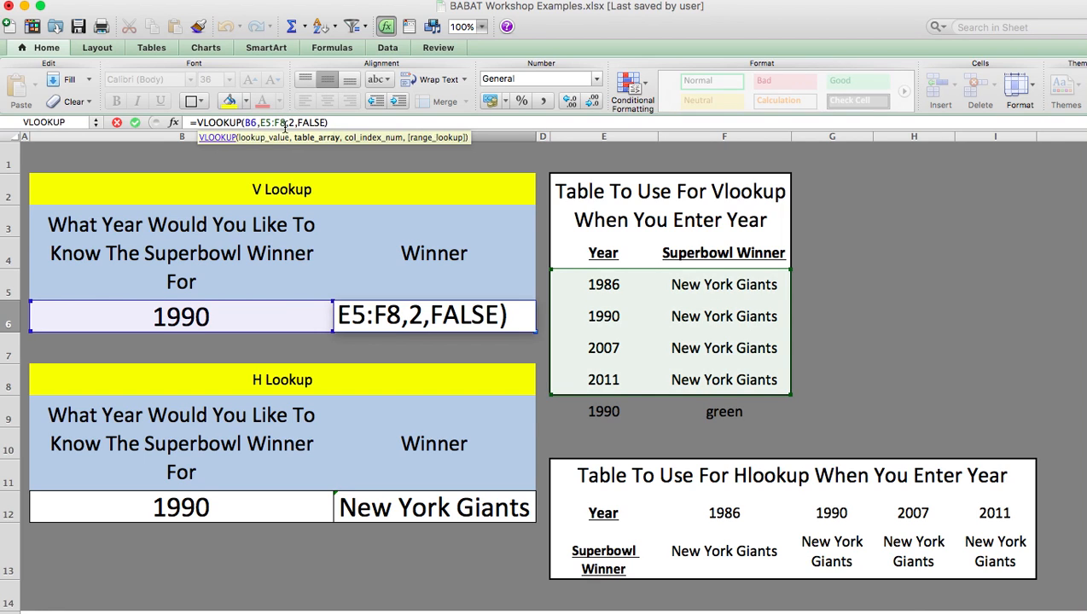
key("BackSpace")
type("9")
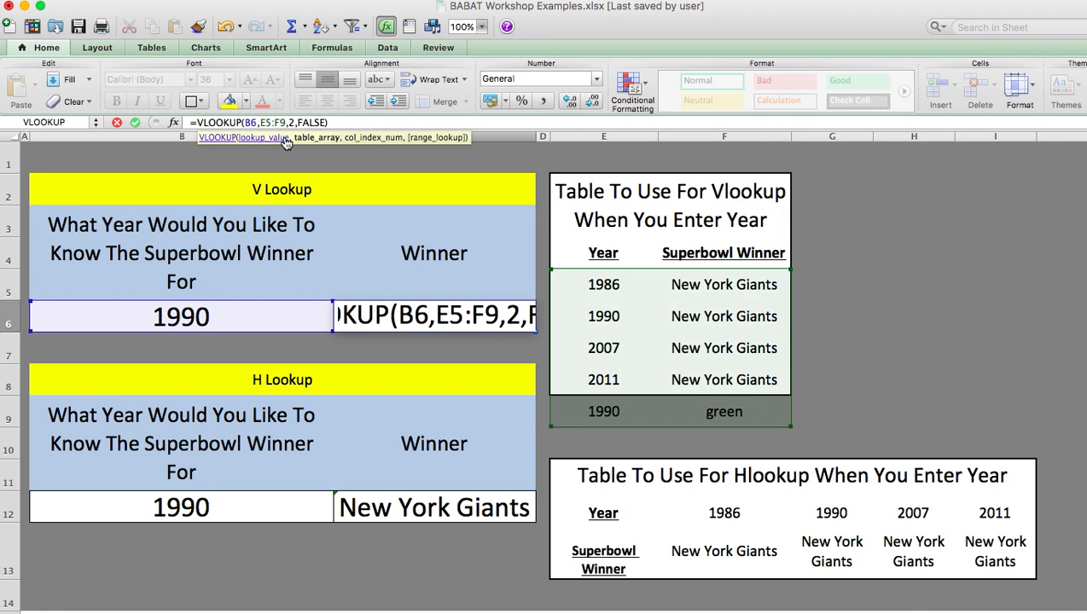
key("Return")
Compare the entered year in B6 with the table's first 1990 row, and change that row's year in E6 to 1999
left_click(273, 309)
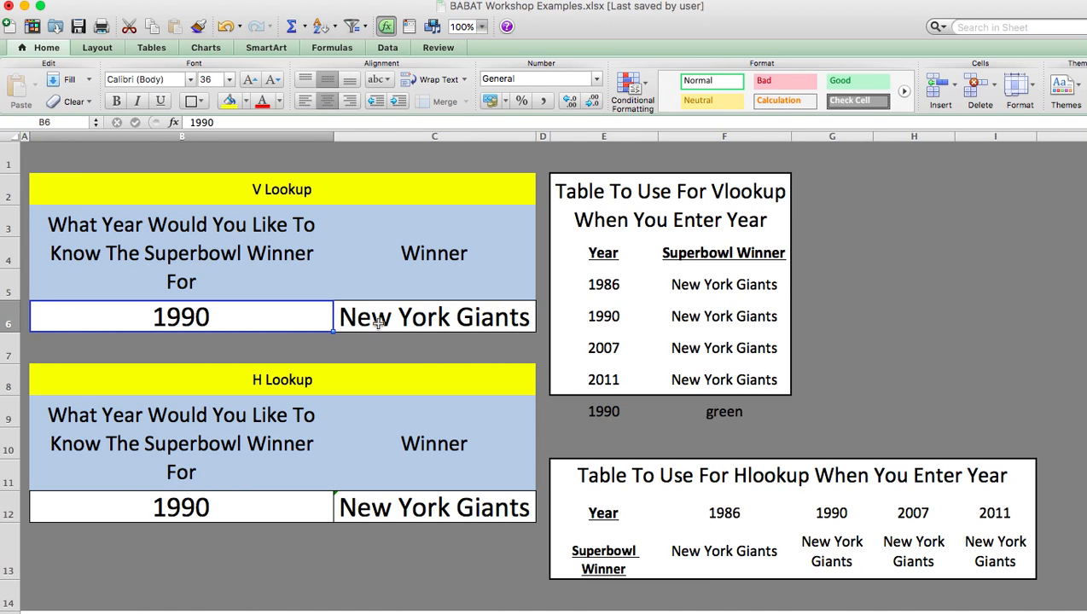
left_click(606, 314)
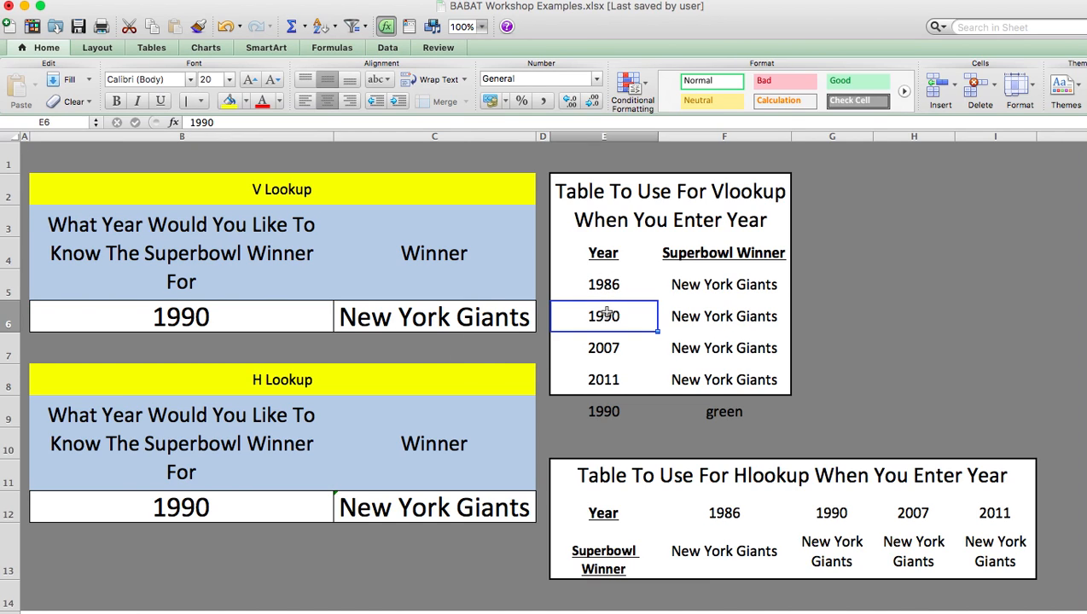
left_click(722, 314)
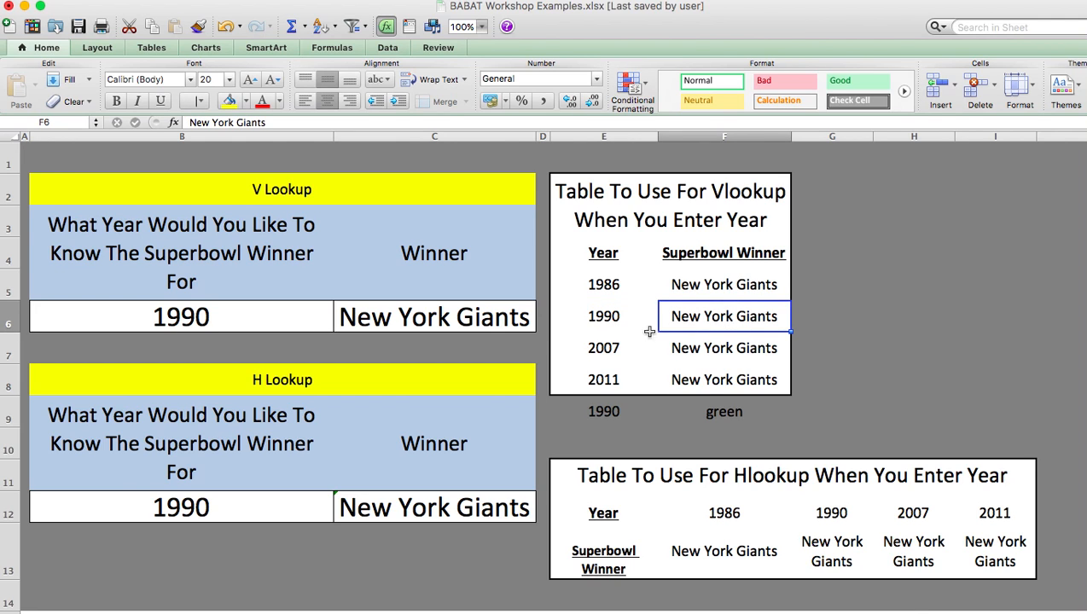
left_click(589, 309)
type("1999")
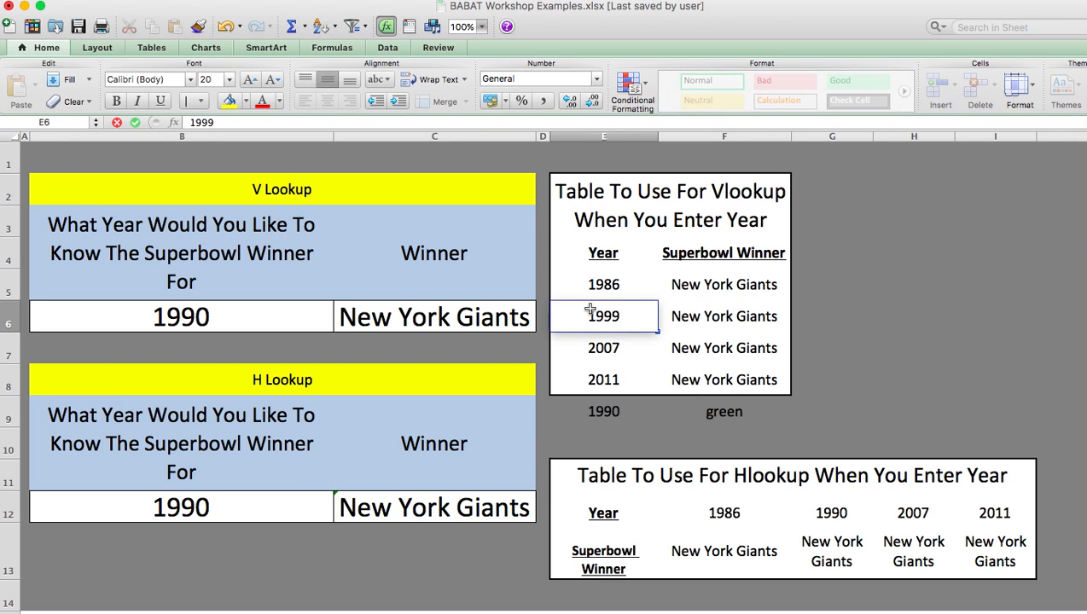
key("Return")
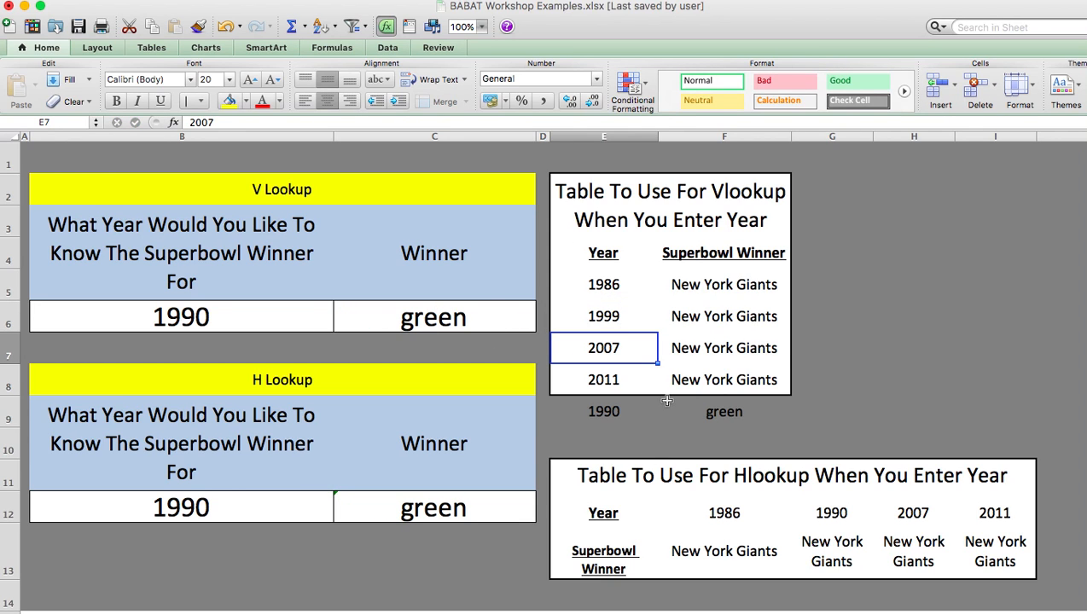
Undo the year change in E6 and the table array extension in the C6 formula
key("super+z")
key("super+z")
key("super+z")
key("super+z")
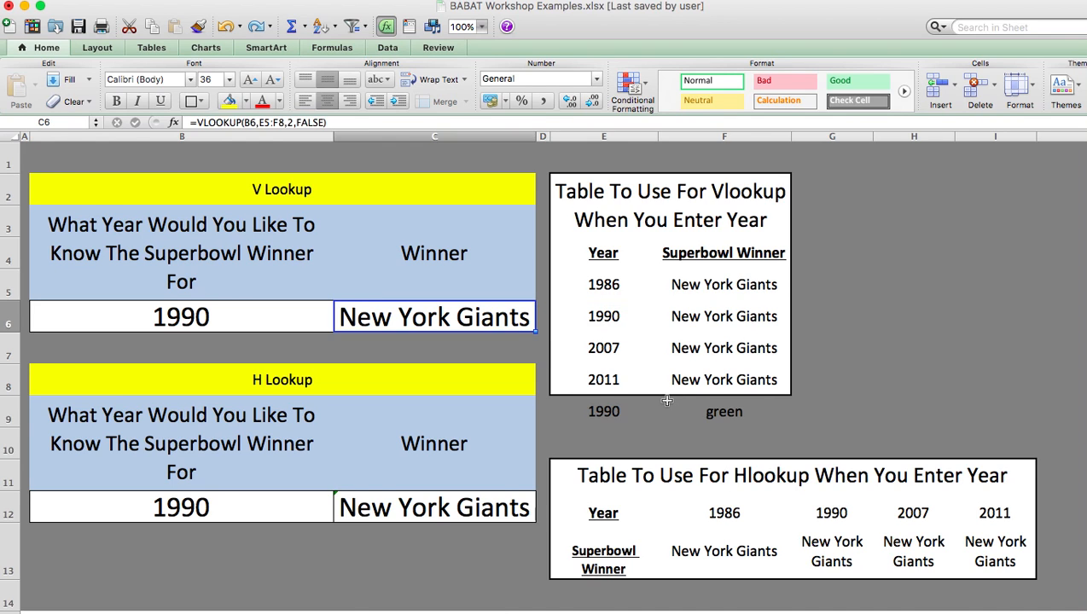